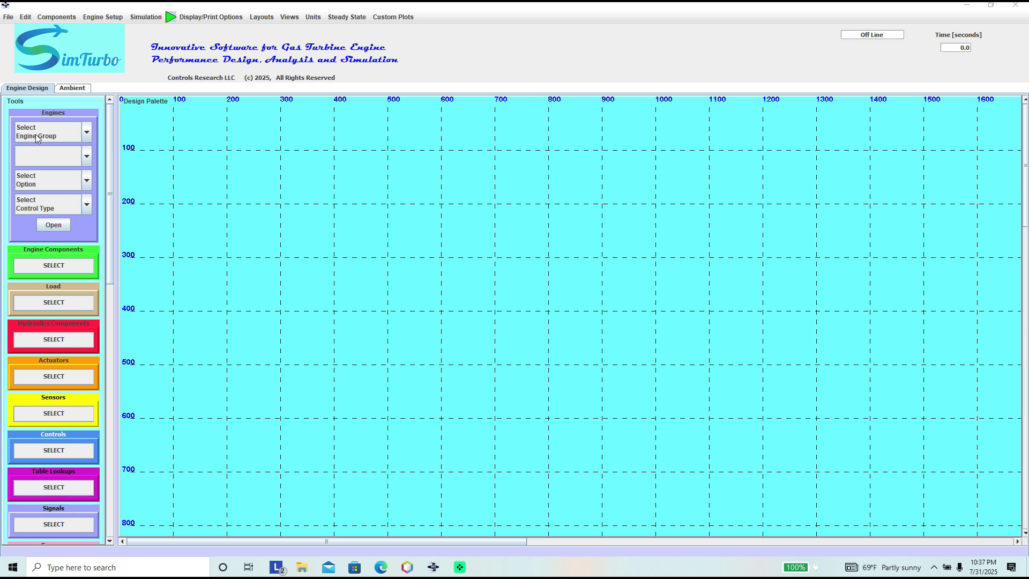
Open the GE J85 turbojet engine model with the Constant Nozzle Control option and P-I-D control type.
left_click(87, 132)
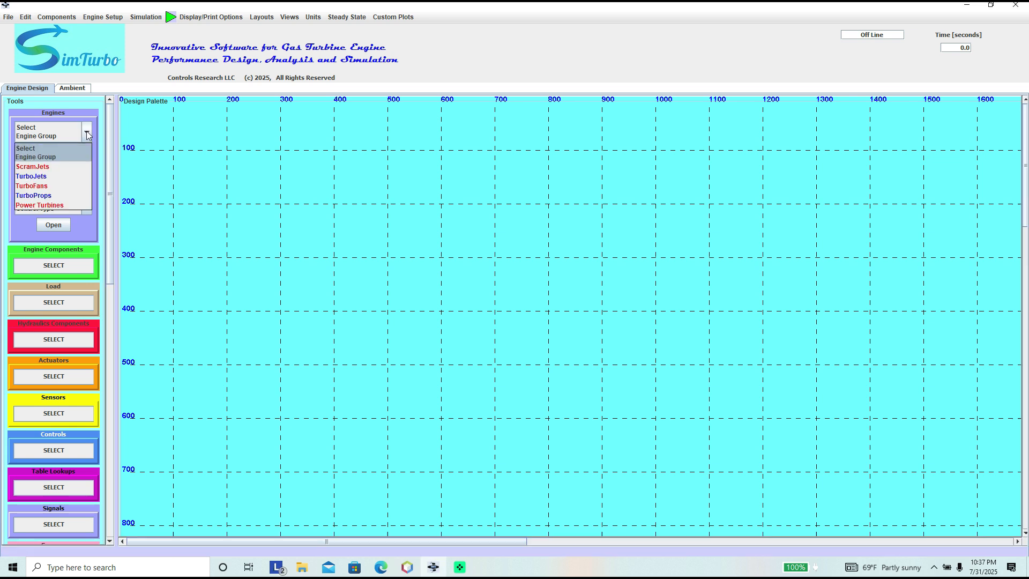
left_click(44, 177)
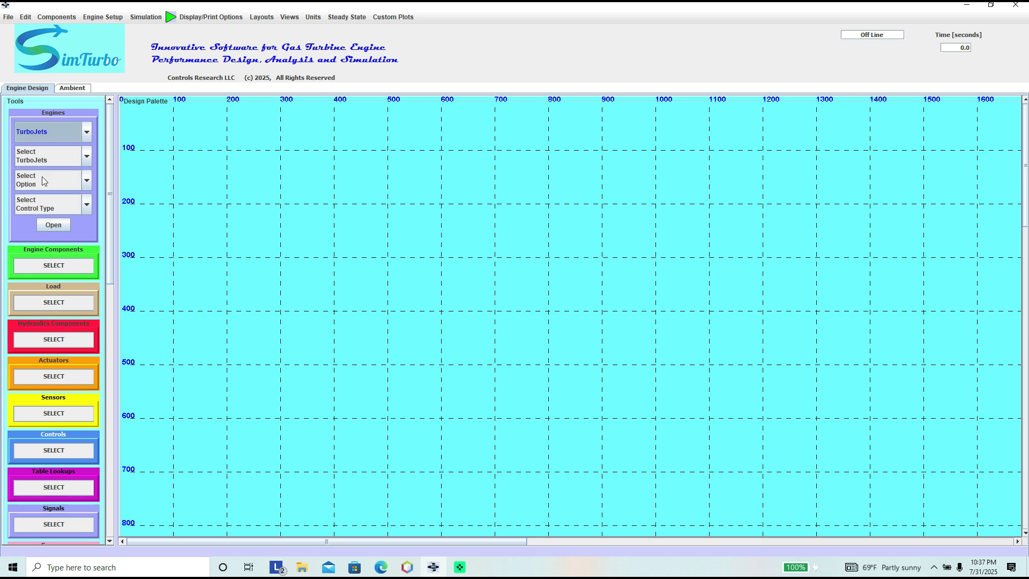
left_click(87, 157)
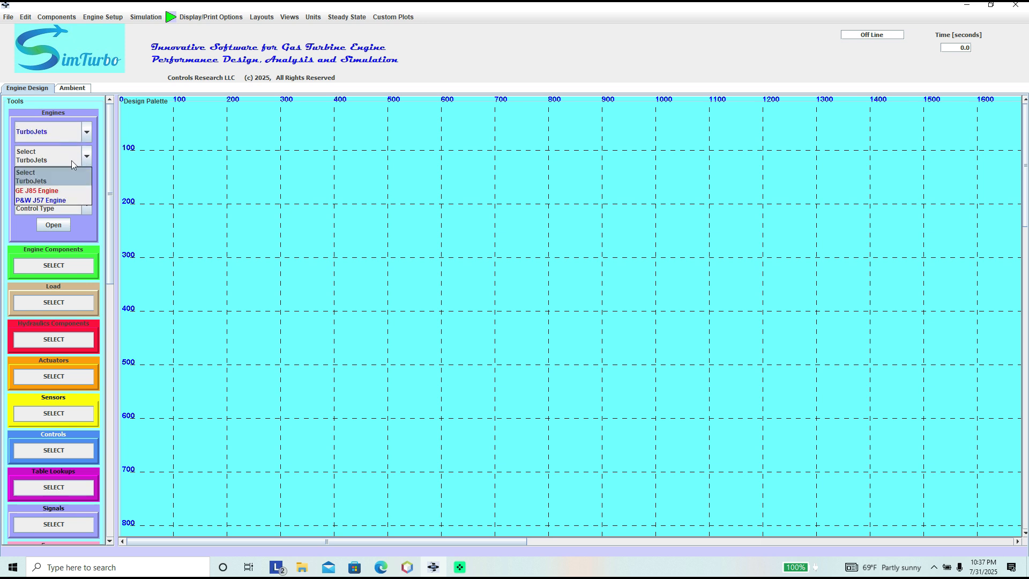
left_click(49, 192)
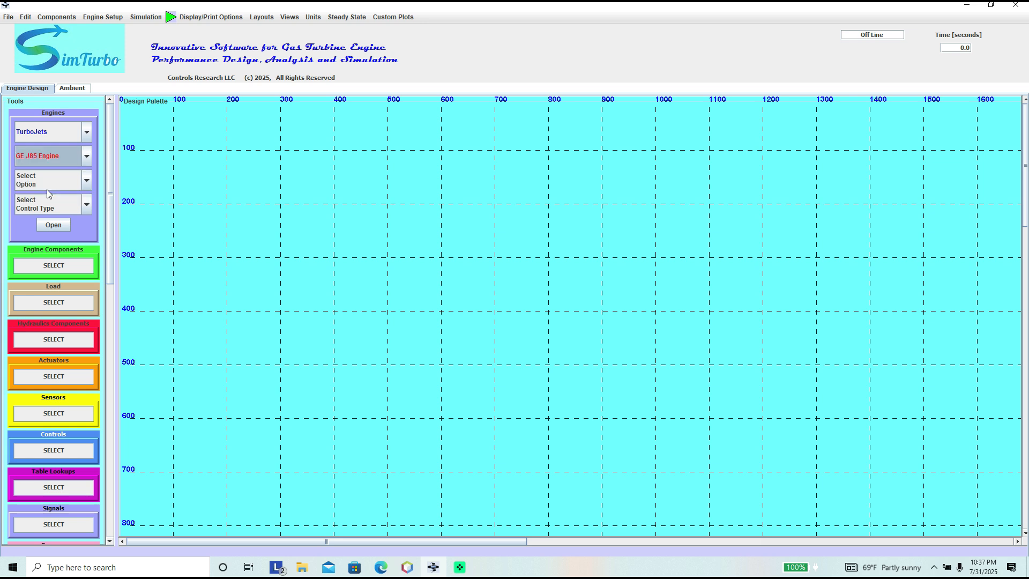
left_click(87, 180)
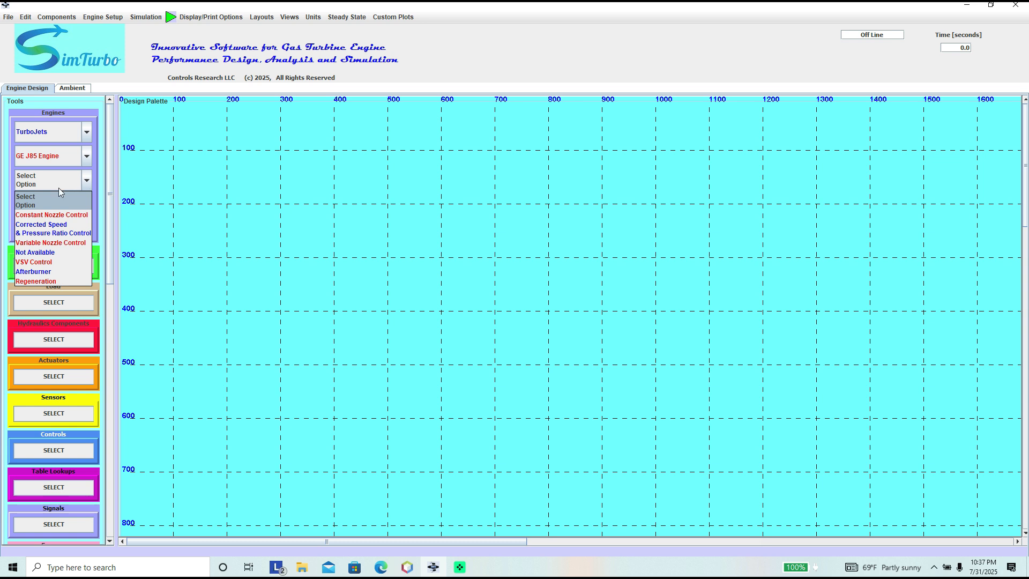
left_click(44, 213)
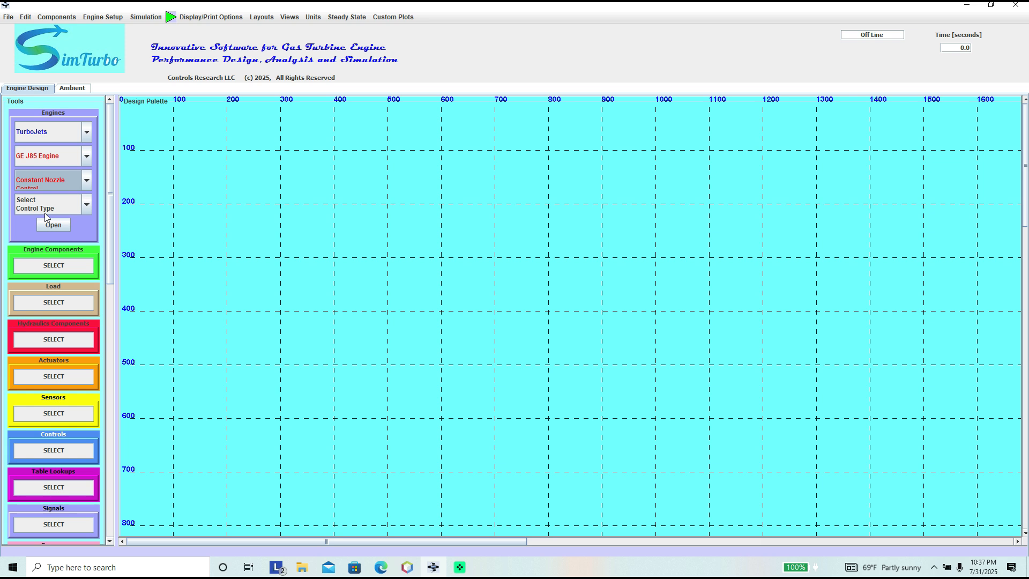
left_click(87, 206)
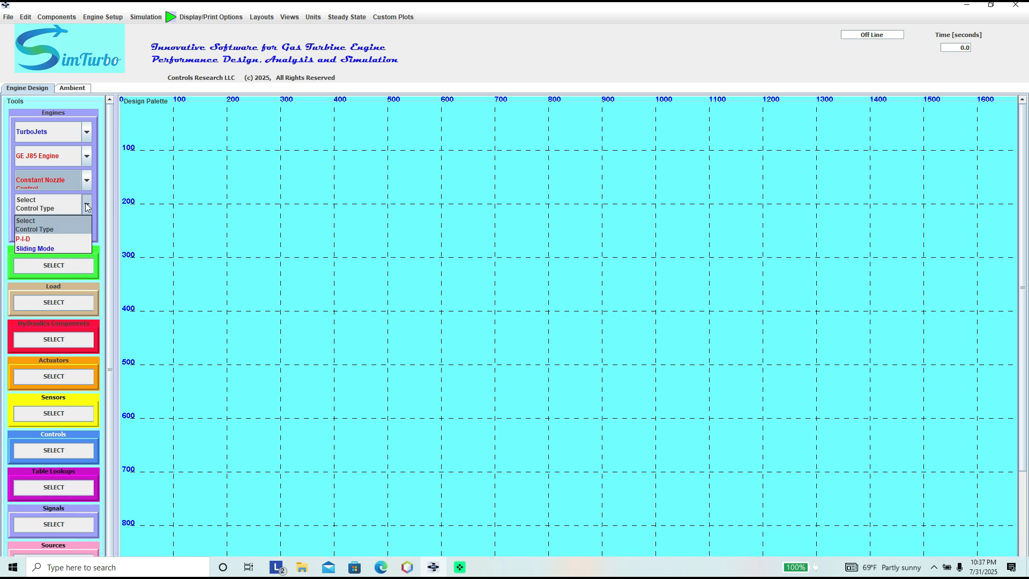
left_click(28, 239)
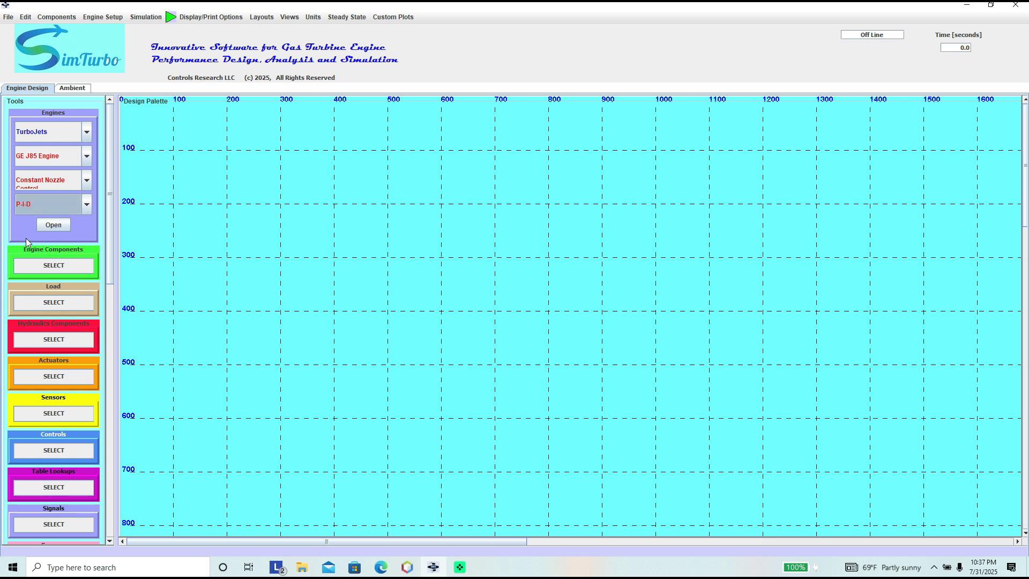
left_click(52, 225)
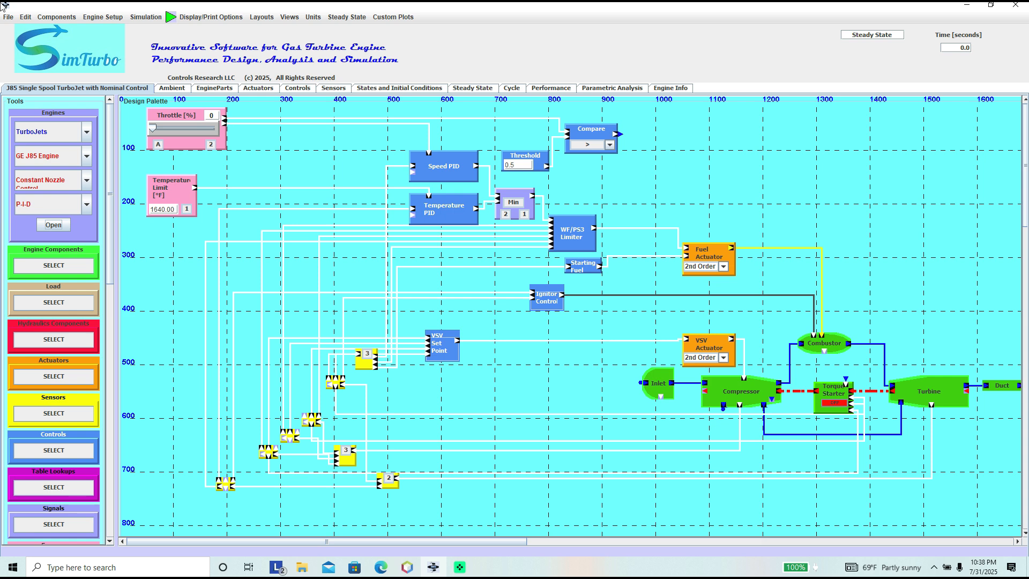
Hide the tools menu so the engine schematic fills the design palette.
left_click(290, 18)
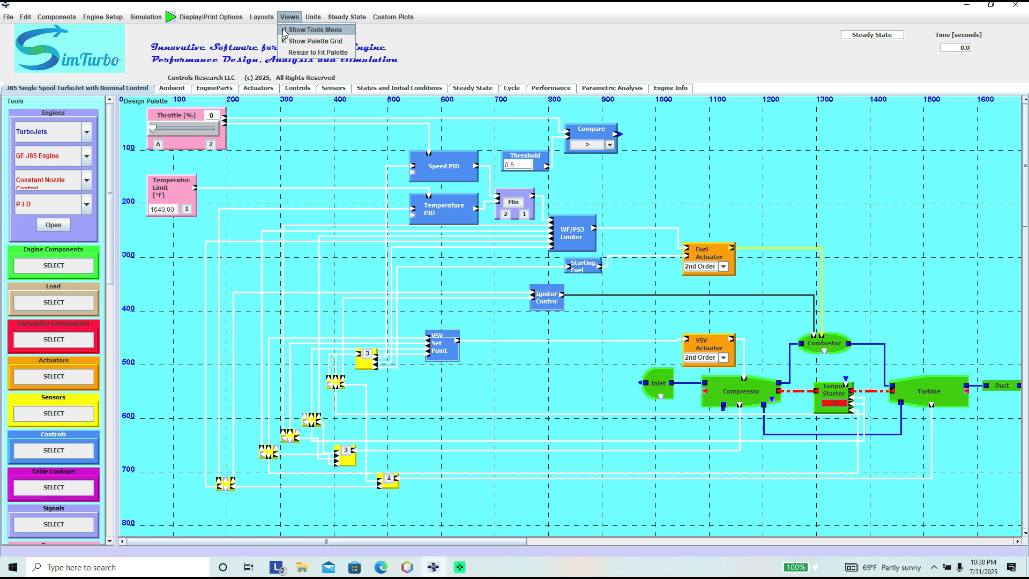
left_click(315, 30)
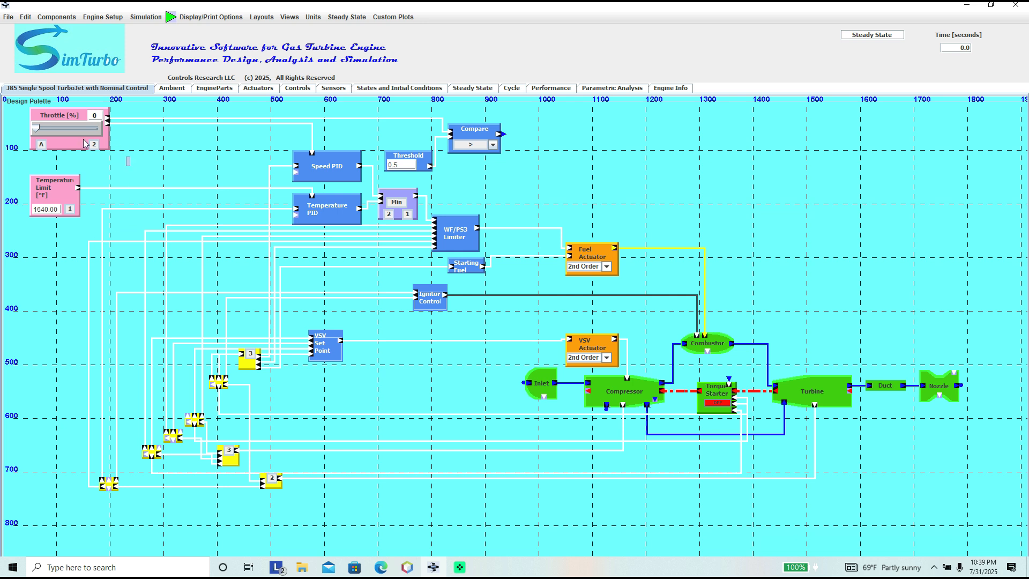
scroll(75, 190, "down", 1)
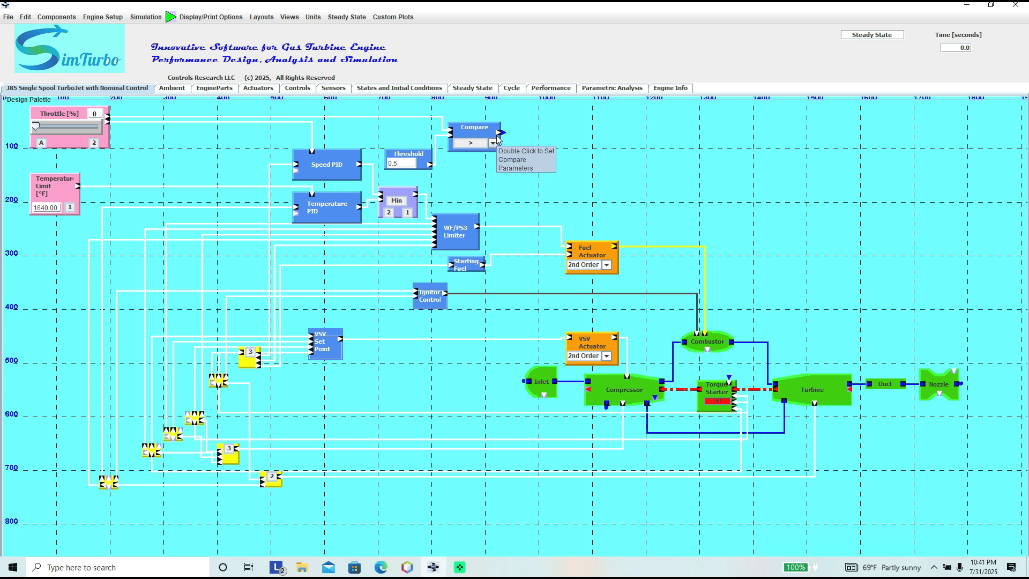
Inspect the Speed PID block's parameters in the schematic and close them without making changes.
mouse_move(499, 133)
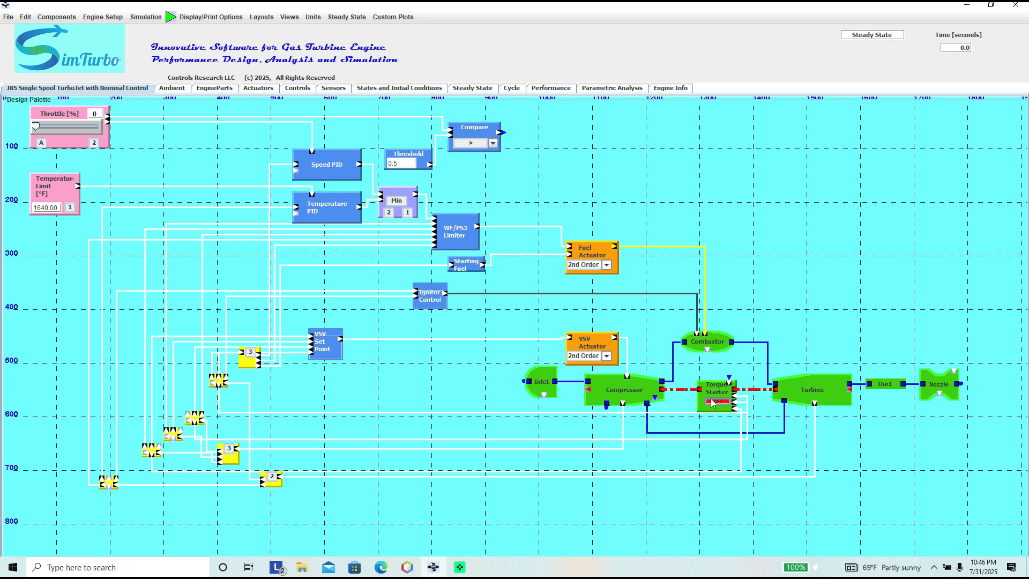
left_click(713, 402)
double_click(319, 166)
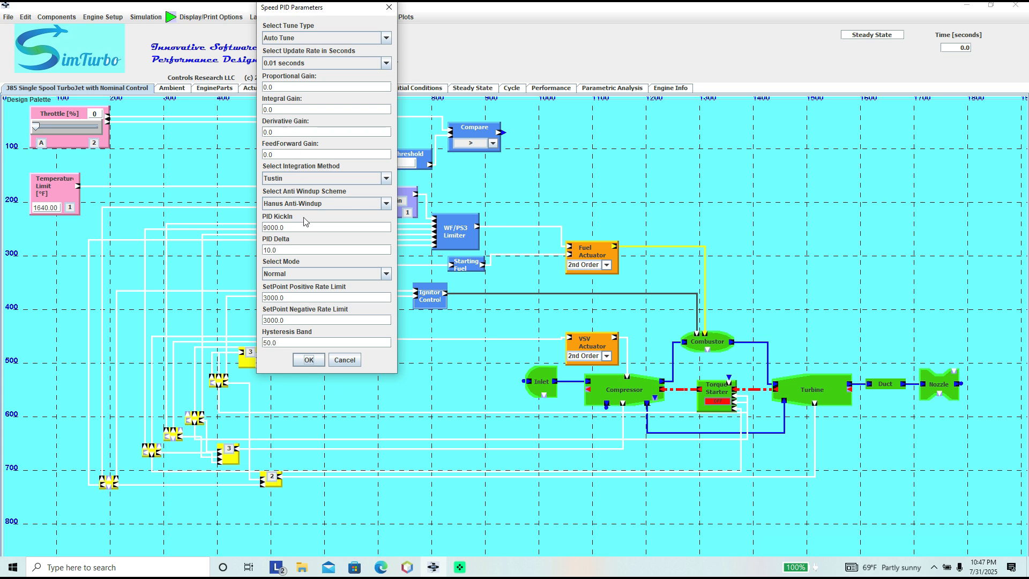
left_click(345, 360)
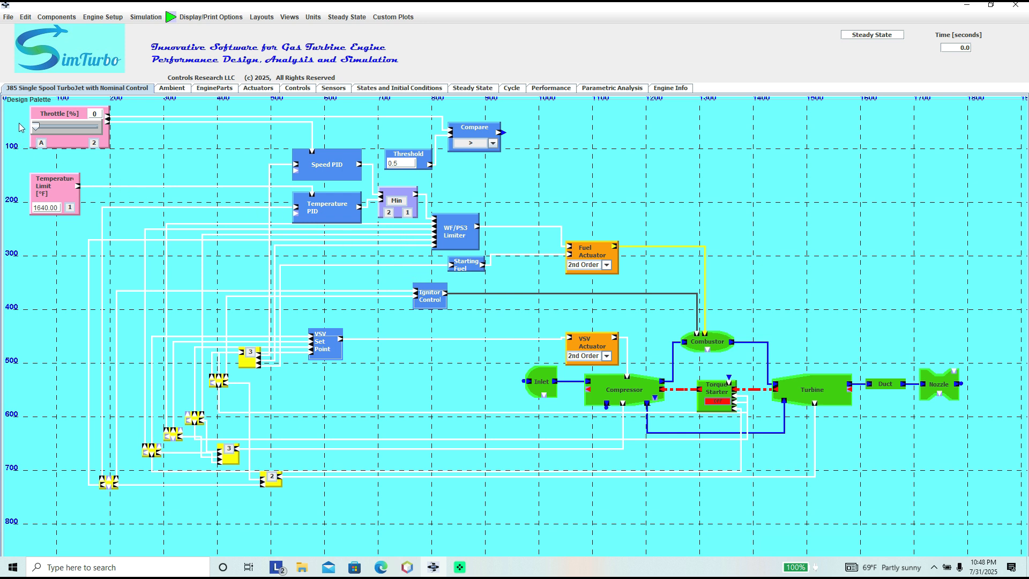
Examine the ambient conditions and the inlet, compressor, combustor, turbine, duct, nozzle and torque starter data of the engine.
left_click(172, 89)
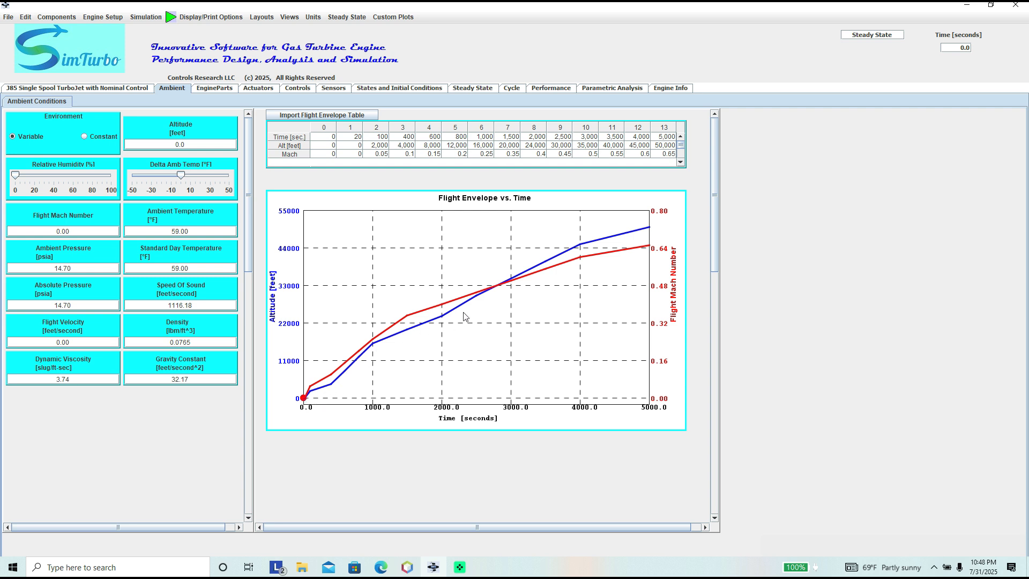
left_click(216, 90)
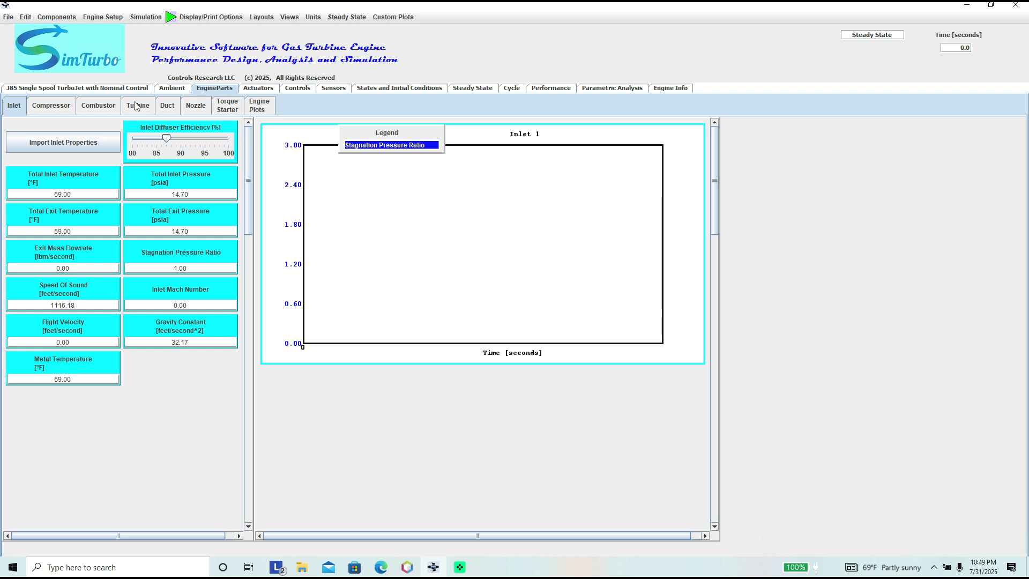
left_click(56, 109)
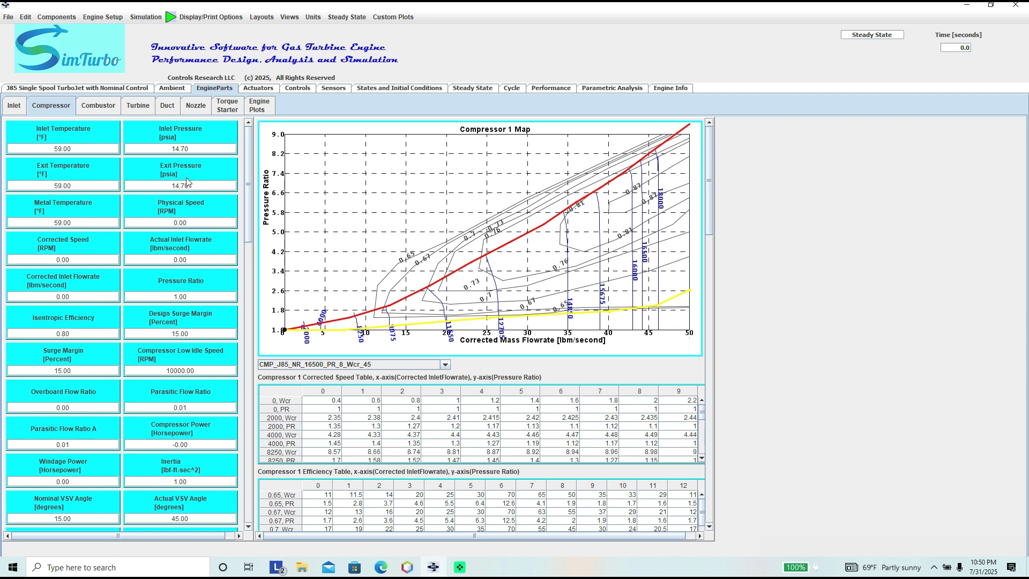
left_click(96, 107)
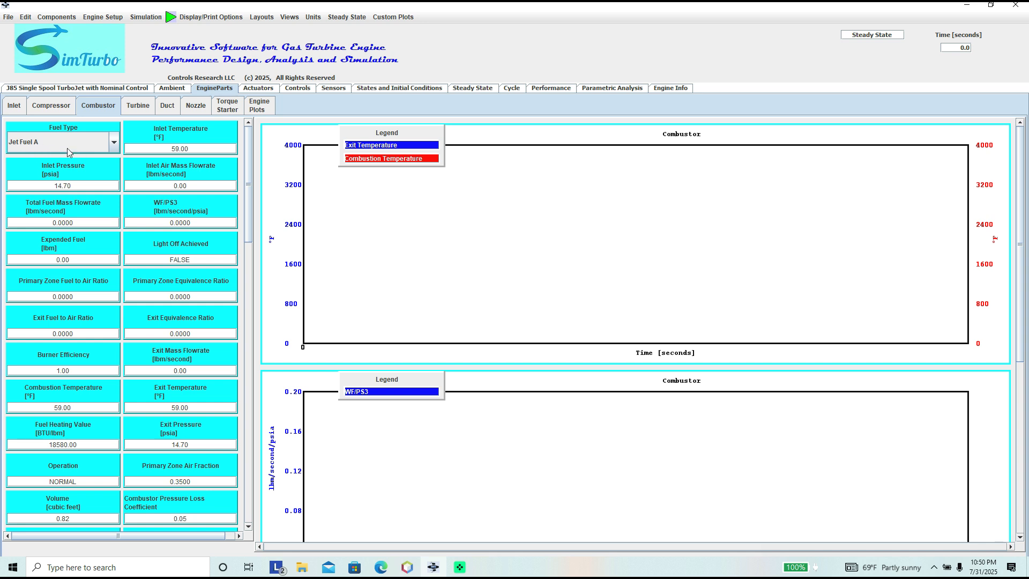
left_click(146, 108)
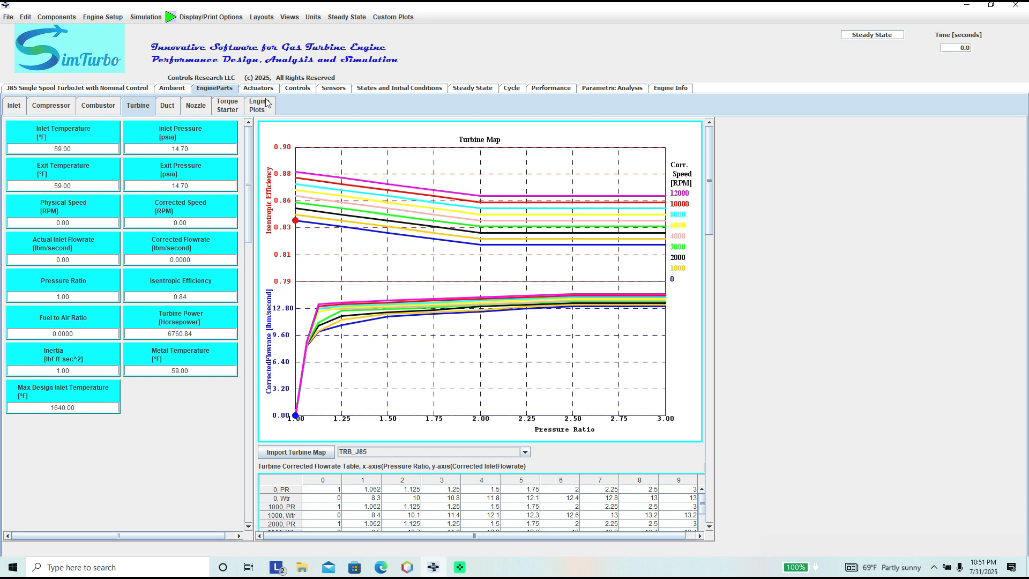
left_click(168, 107)
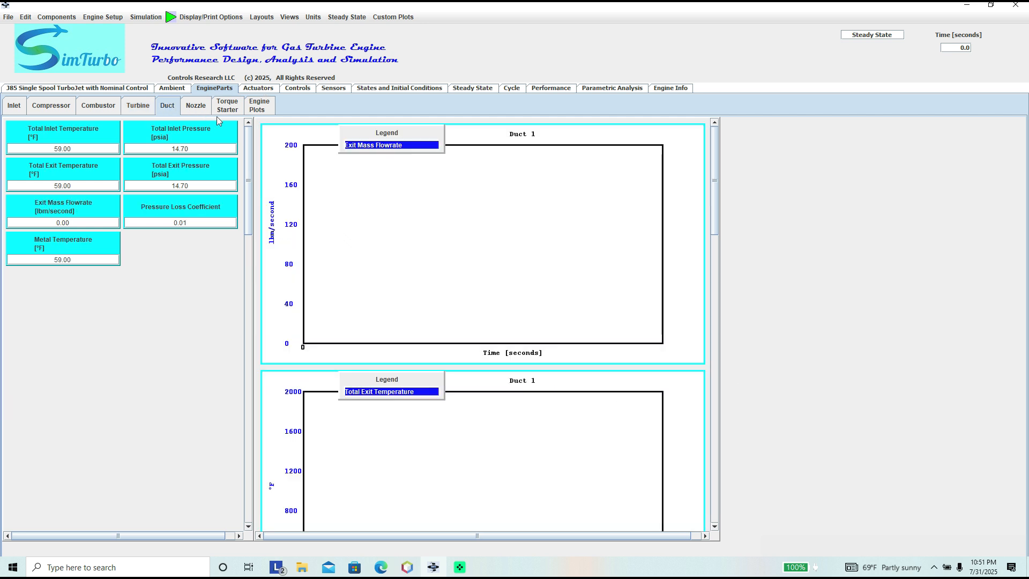
left_click(198, 110)
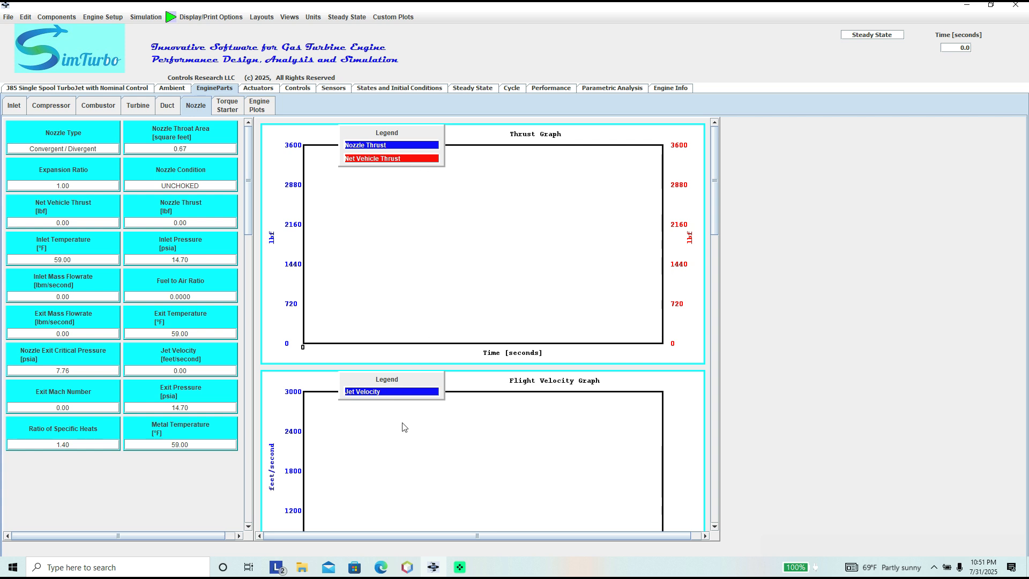
left_click(233, 108)
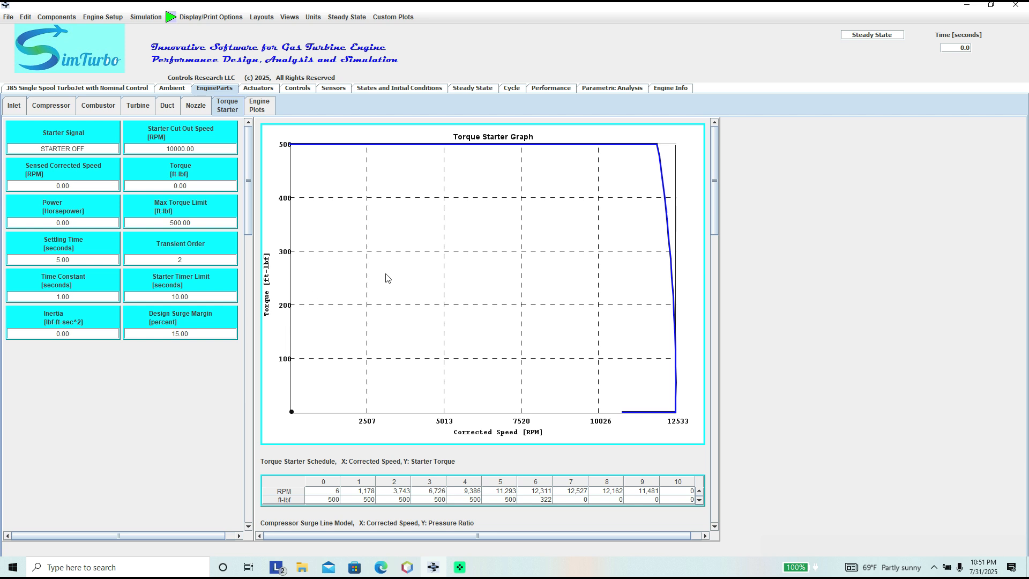
Look through the engine plots from the inlet and compressor down to the duct and nozzle.
left_click(259, 106)
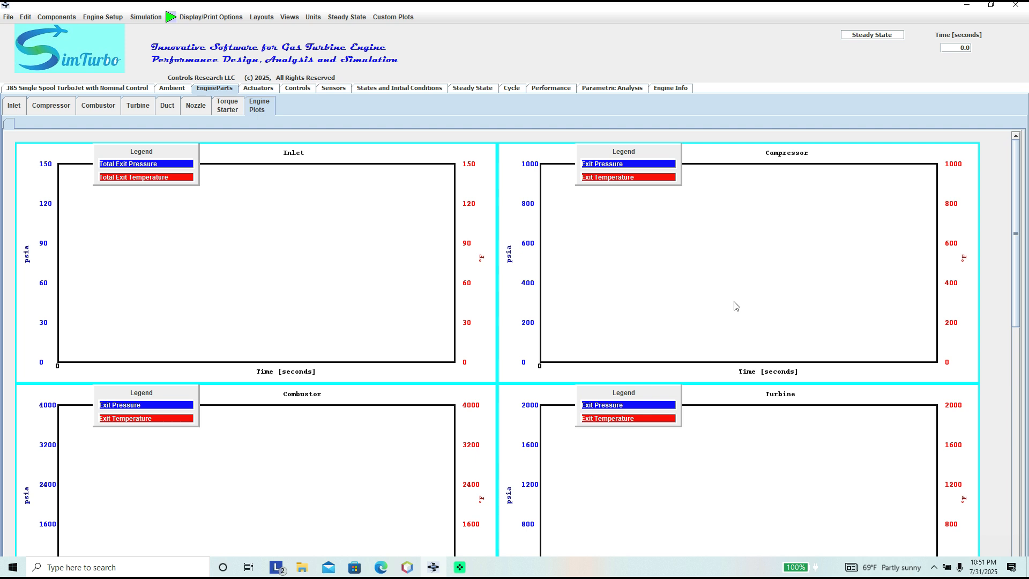
left_click_drag(1020, 166, 989, 145)
left_click_drag(1014, 173, 1027, 294)
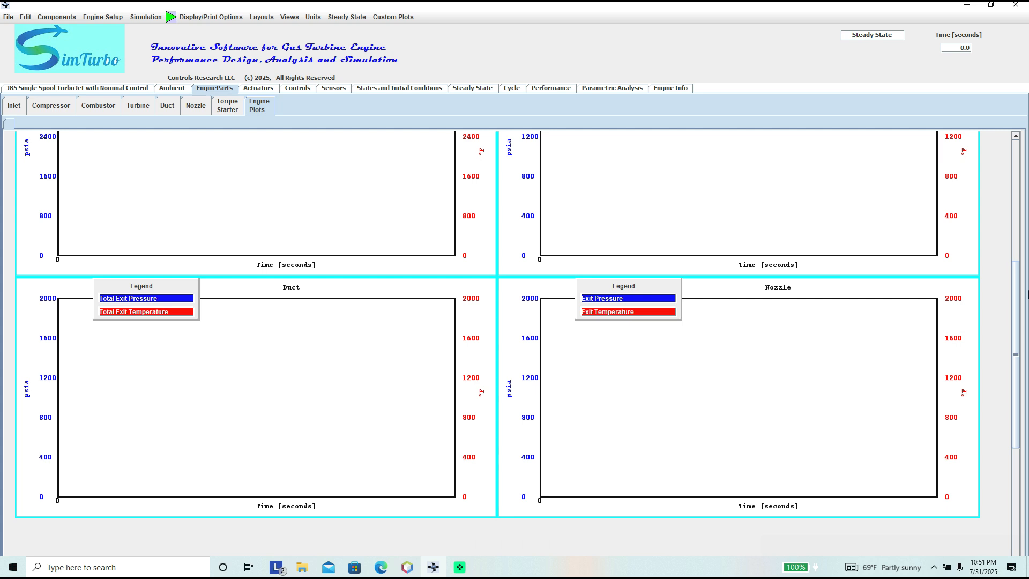
left_click_drag(1027, 293, 1027, 292)
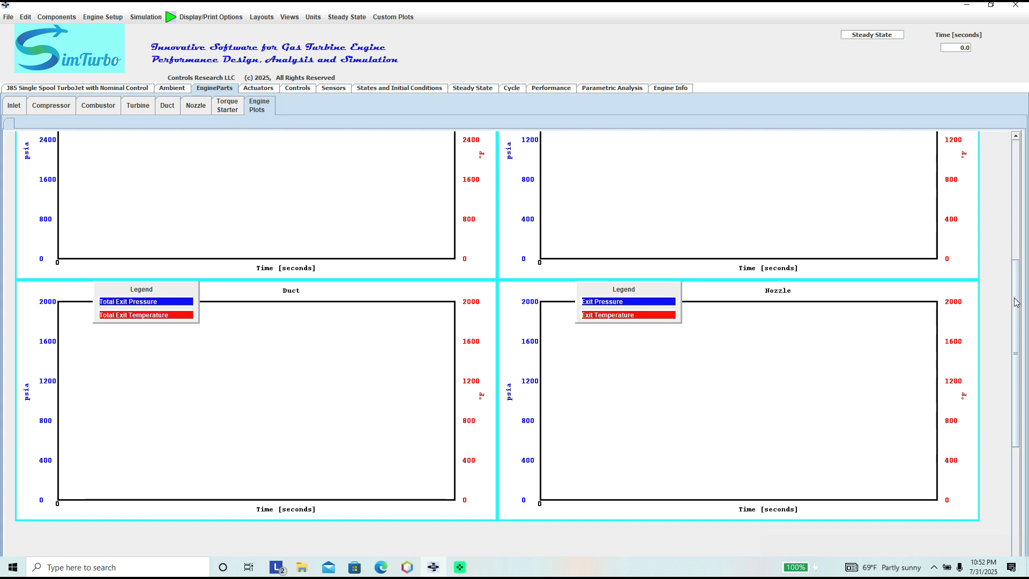
left_click_drag(1013, 295, 1009, 149)
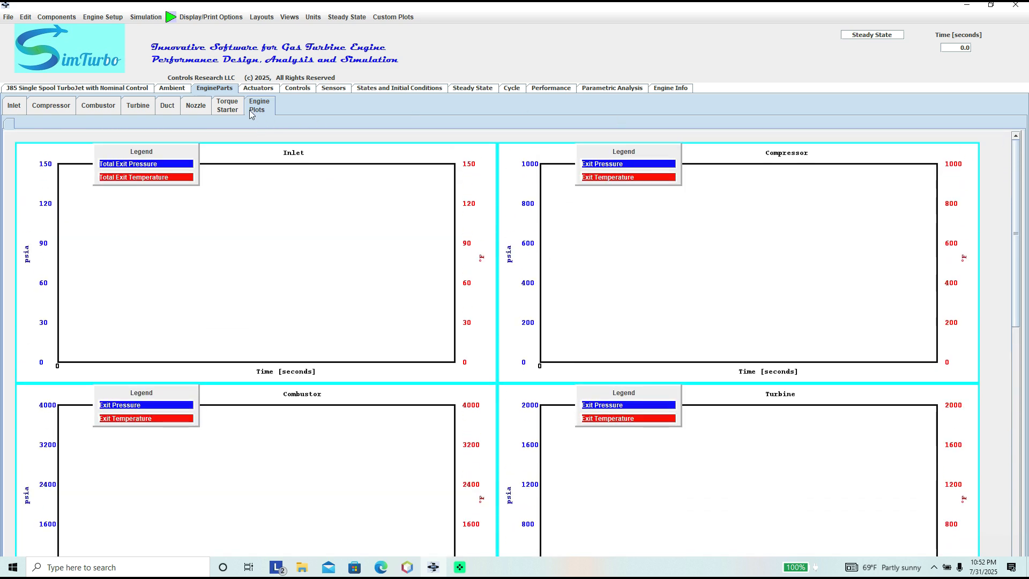
Examine the fuel actuator and VSV actuator data together with the actuator plots.
left_click(258, 88)
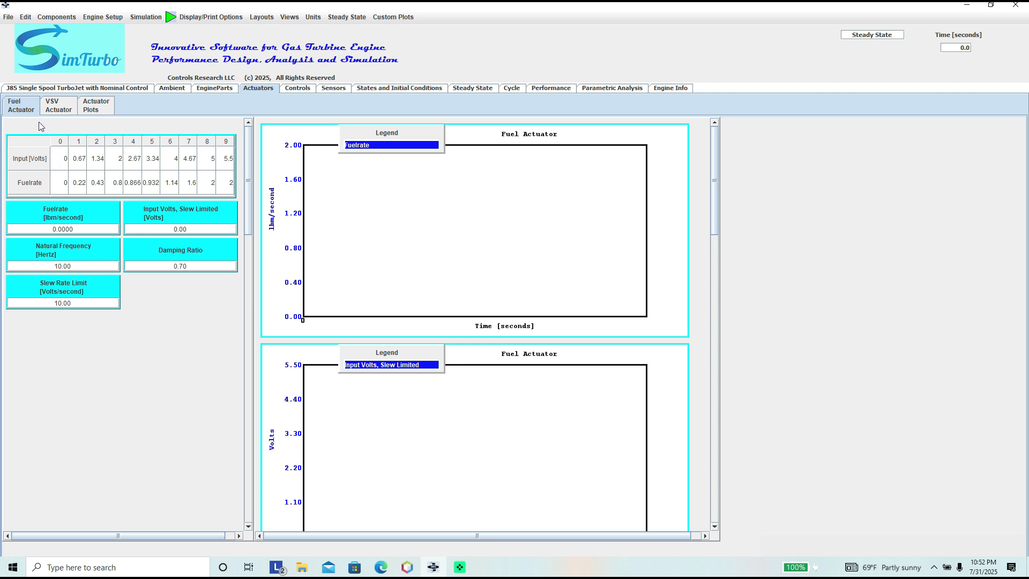
left_click(54, 110)
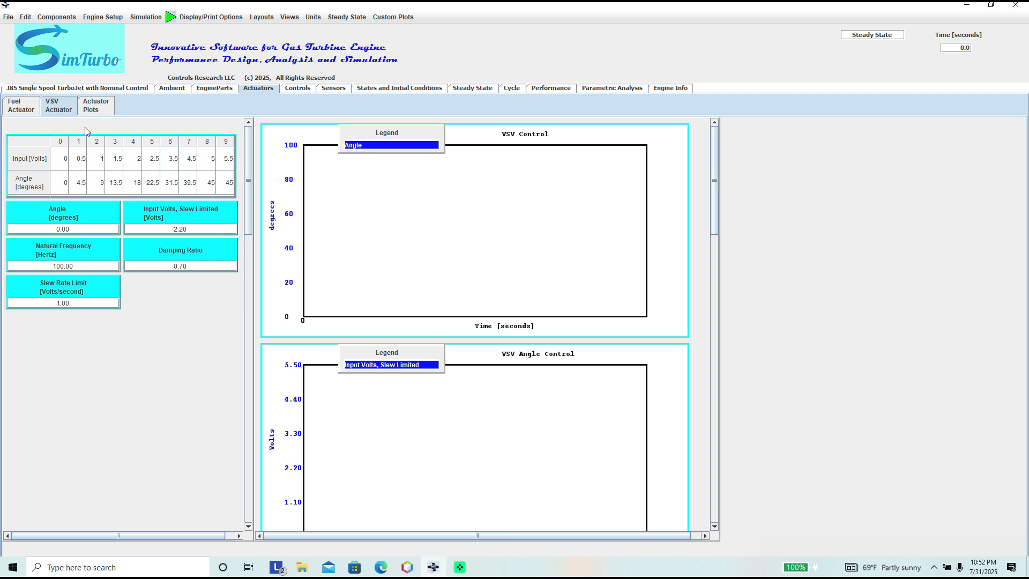
left_click(94, 108)
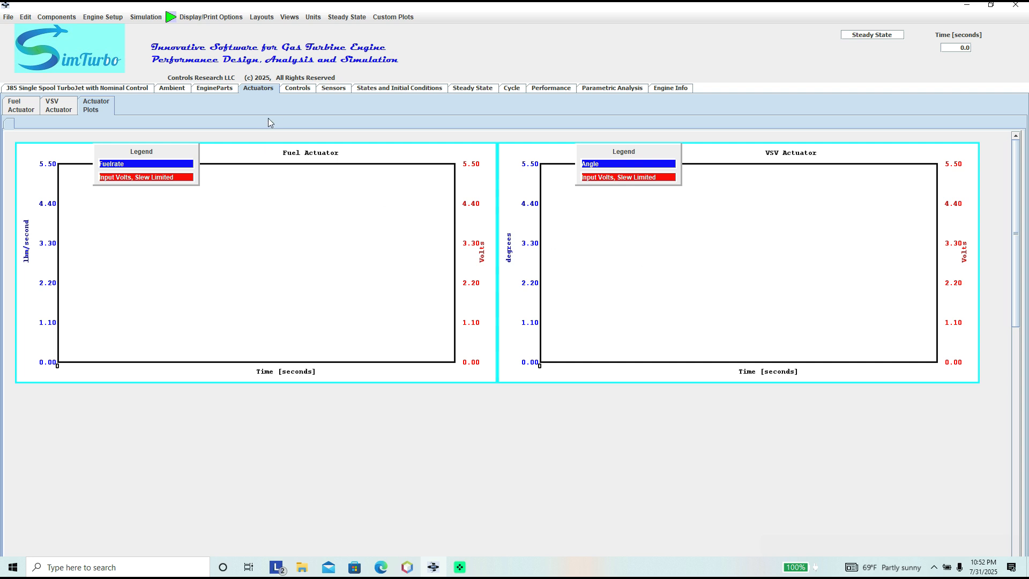
Examine the VSV set point, starting fuel, ignitor, speed PID, temperature PID and WF/PS3 limiter control data together with the controls plots.
left_click(298, 89)
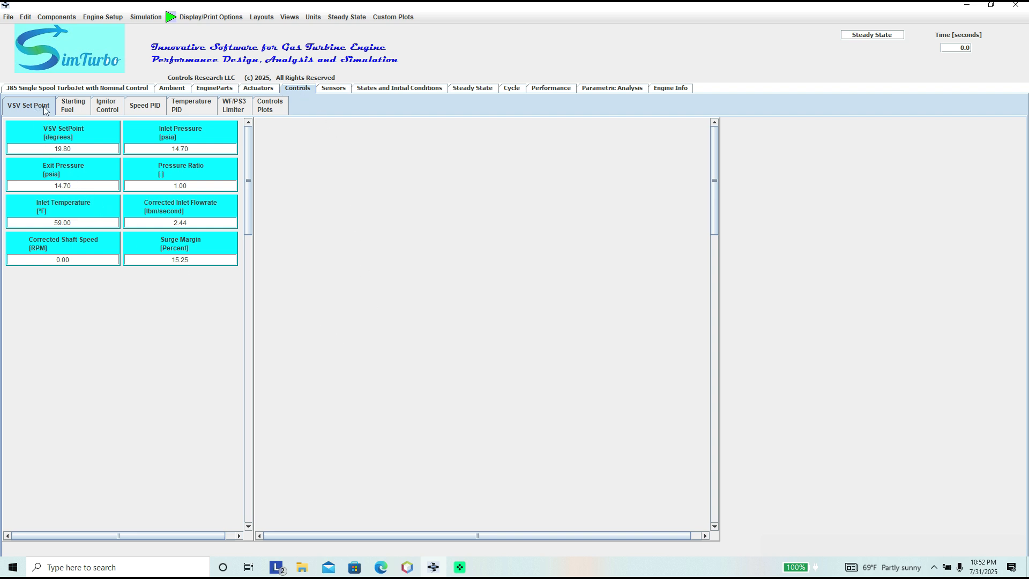
left_click(74, 109)
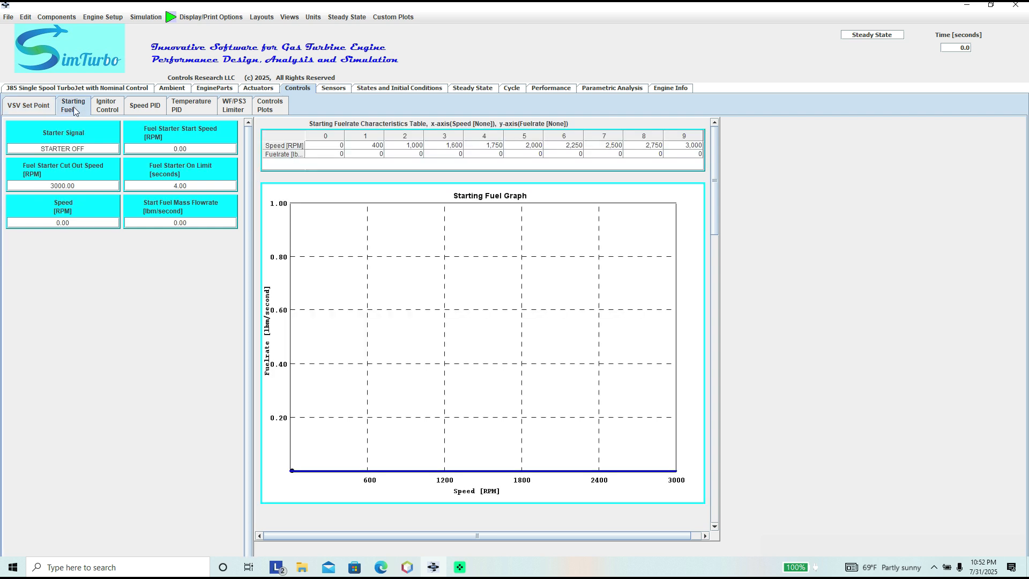
left_click(110, 108)
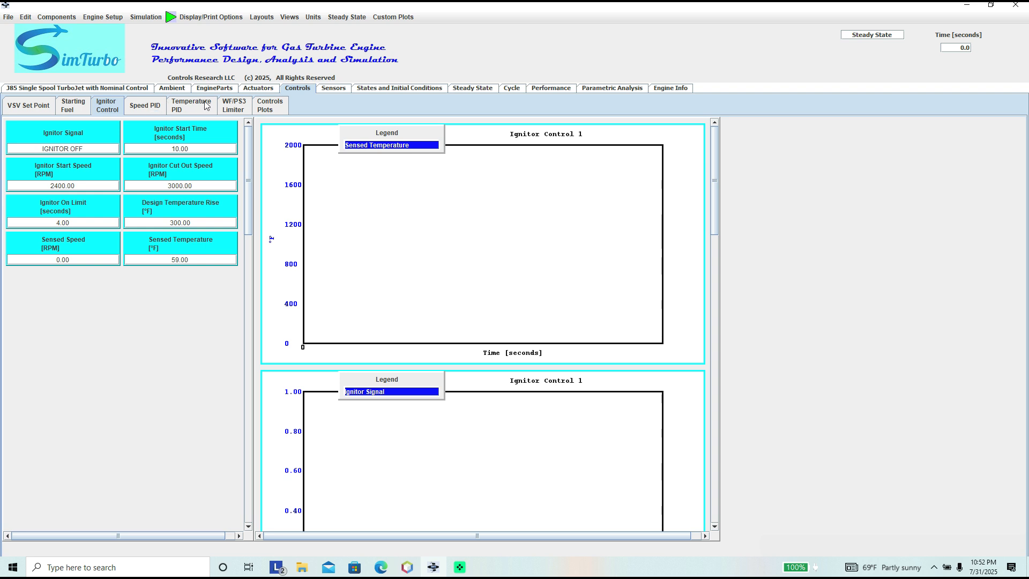
left_click(143, 111)
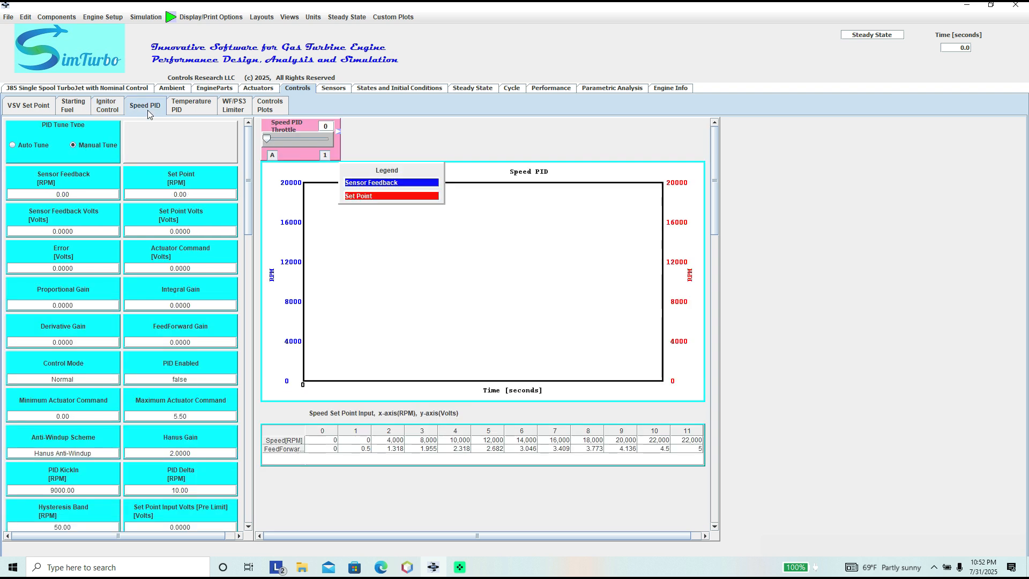
left_click(188, 106)
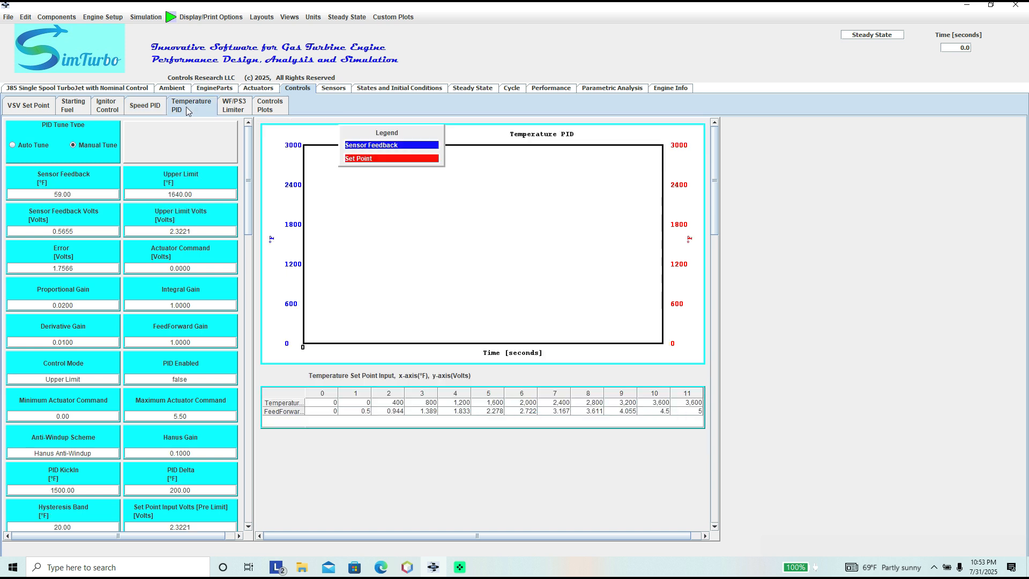
left_click(234, 110)
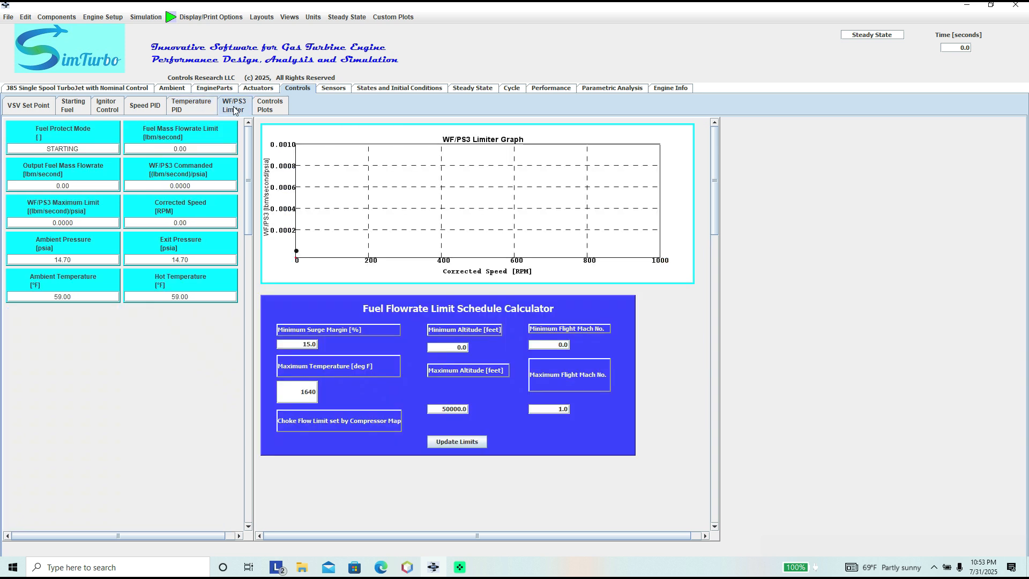
left_click(268, 108)
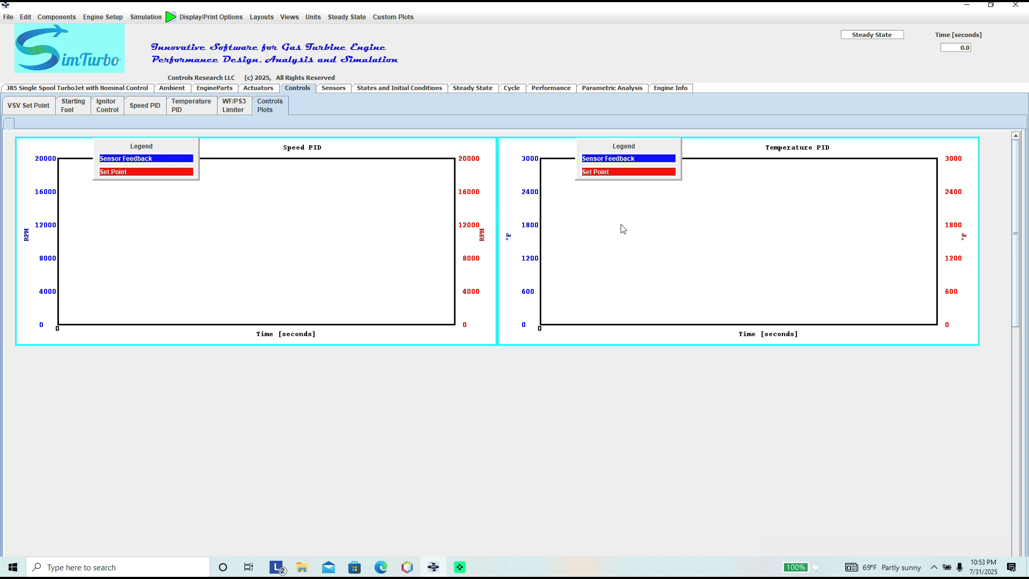
Examine the speed, compressor temperature and pressure, and turbine exit temperature sensor data, plus the full table of component states and initial conditions.
left_click(341, 88)
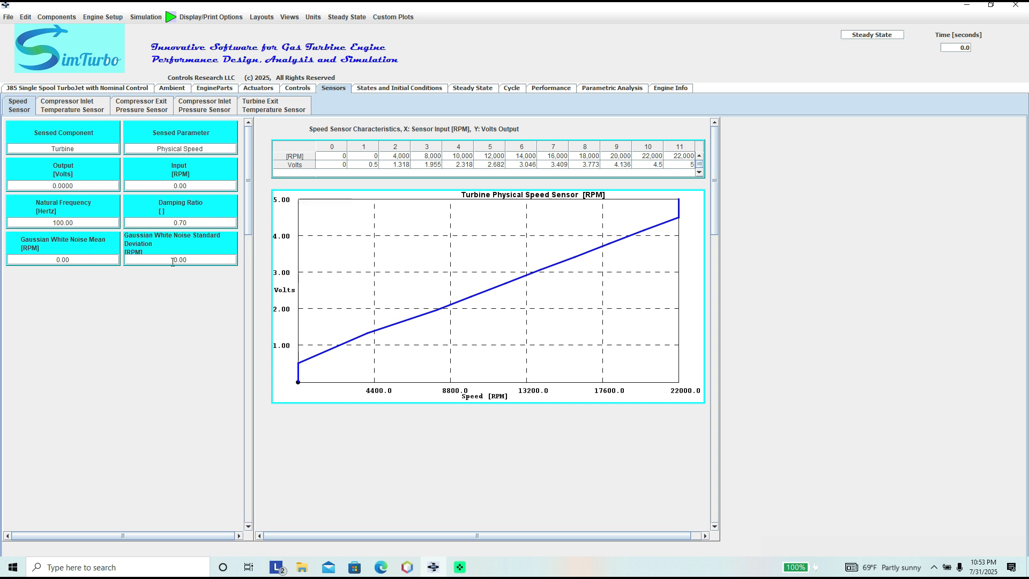
left_click(81, 110)
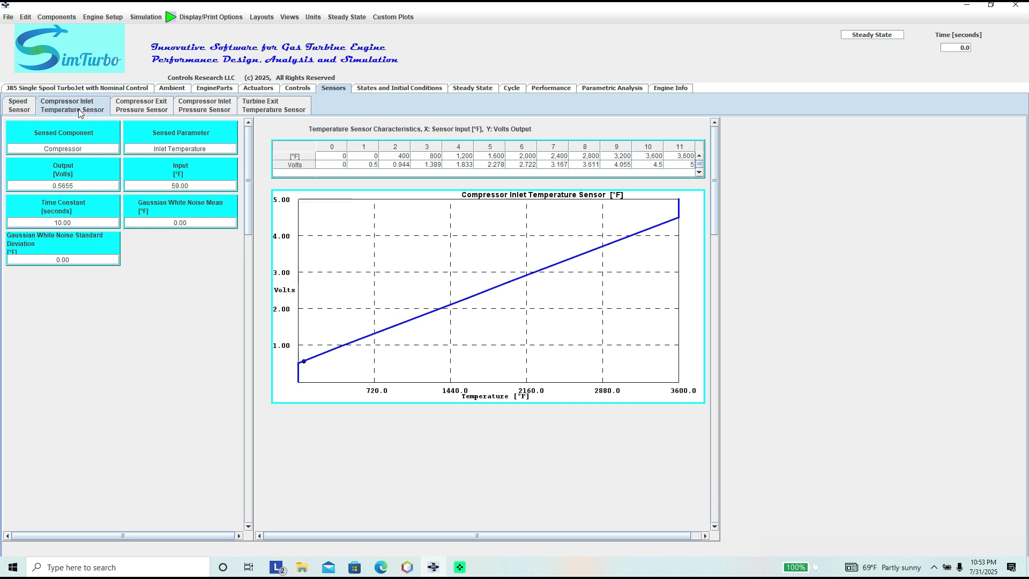
left_click(141, 105)
left_click(204, 106)
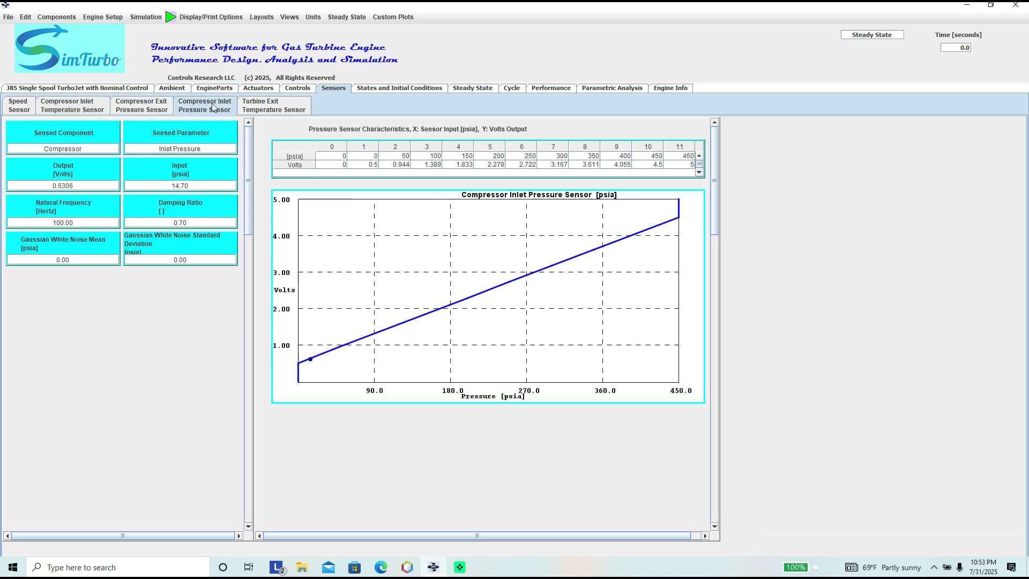
left_click(282, 104)
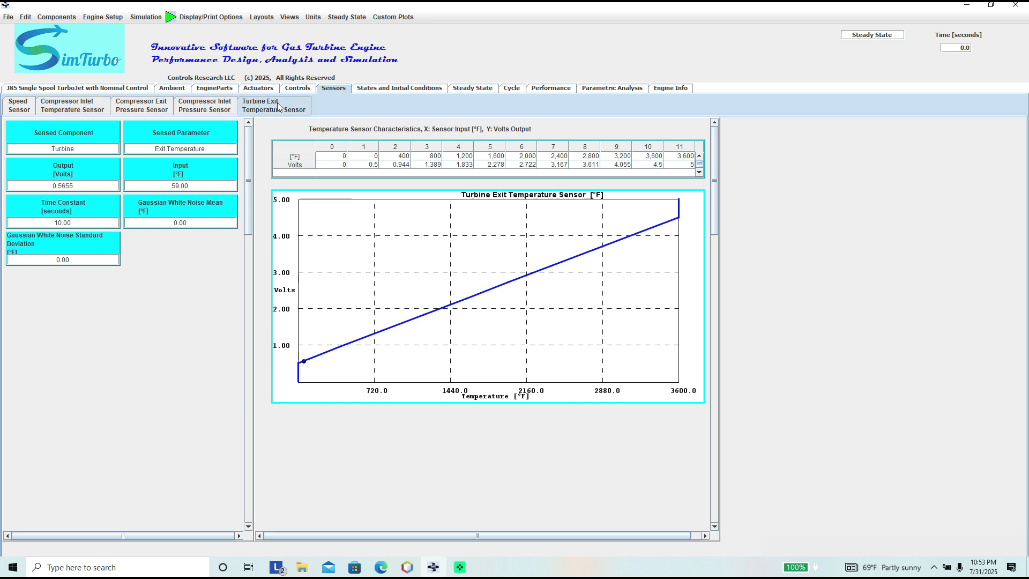
left_click(394, 89)
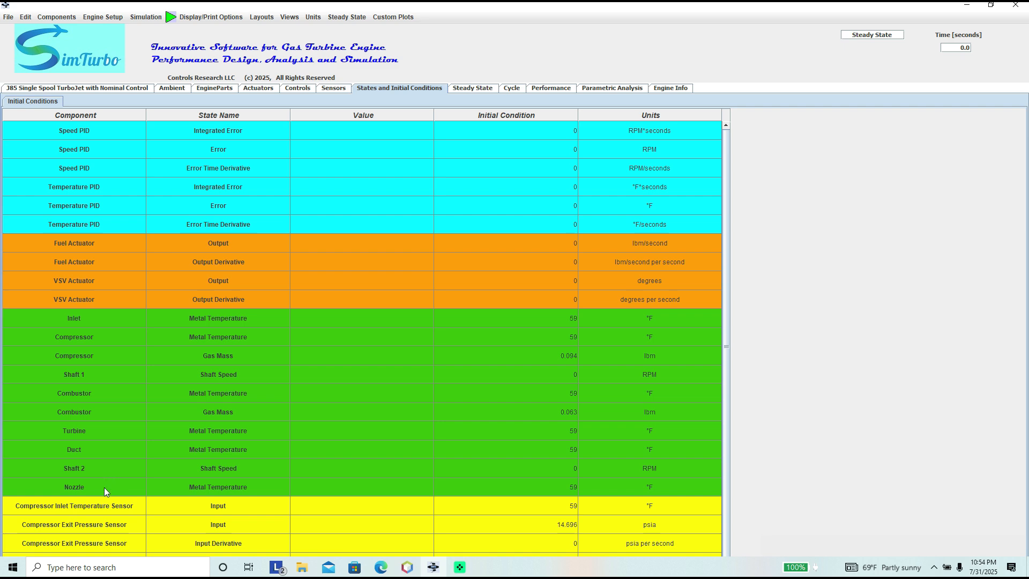
scroll(131, 497, "down", 3)
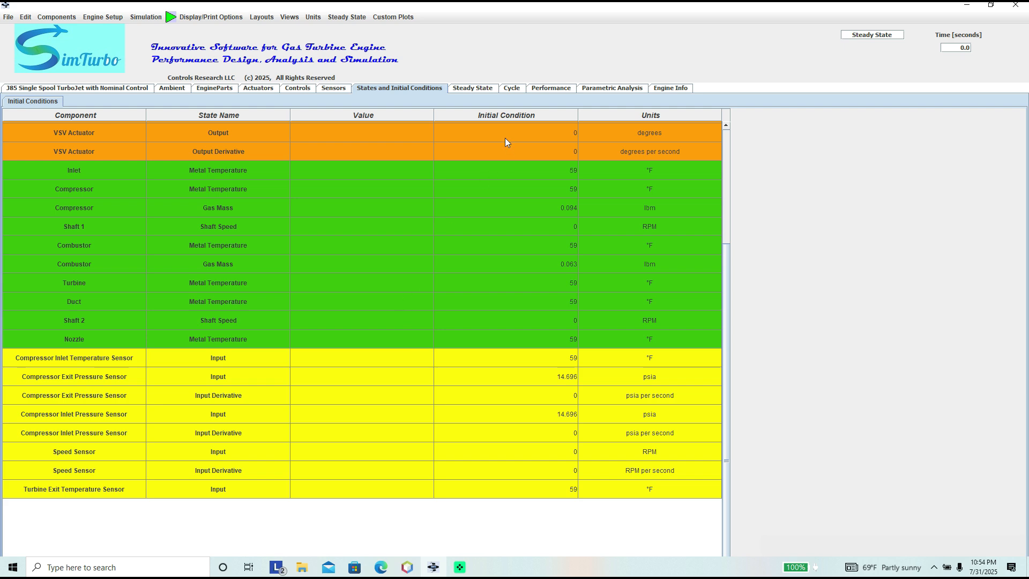
Look through the steady state operating points table from altitude across to the engine pressure ratio, following row 14.
left_click(466, 88)
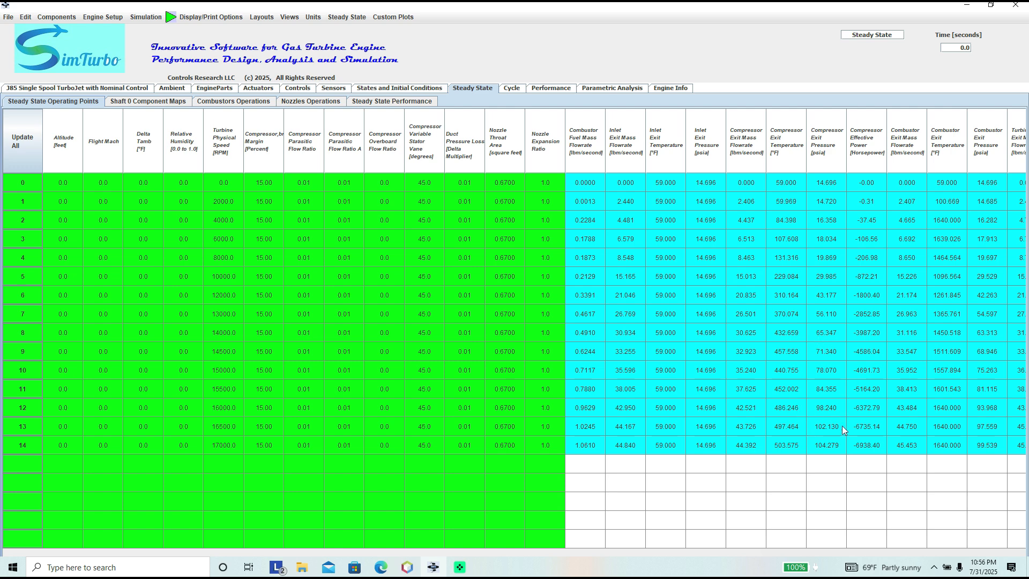
left_click(832, 447)
key("Right")
key("Right")
key("Right")
key("Right")
key("Right")
key("Right")
key("Right")
key("Right")
key("Right")
key("Right")
key("Right")
key("Right")
key("Right")
key("Right")
key("Right")
key("Right")
key("Right")
key("Right")
key("Right")
key("Right")
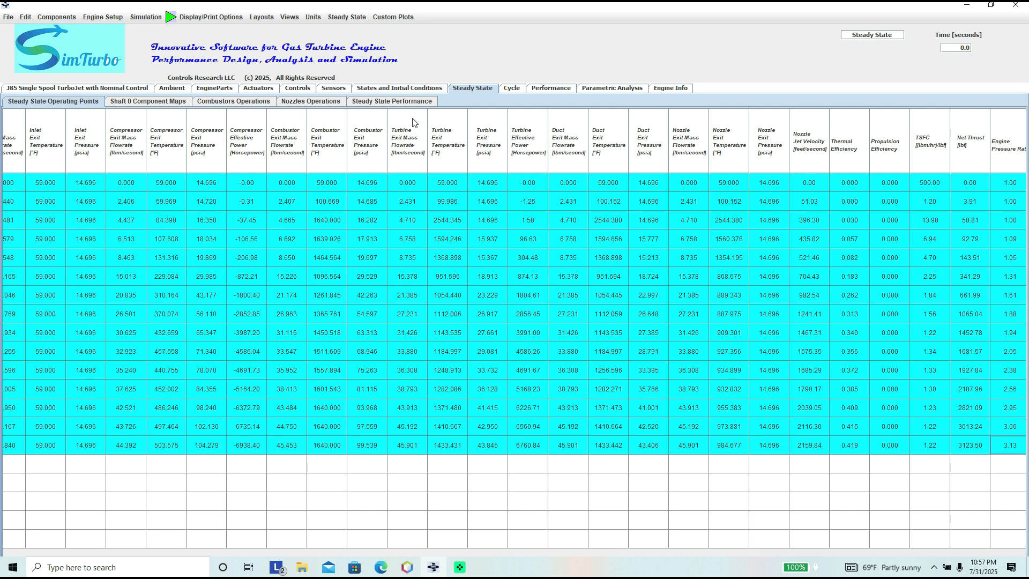
Look over the cycle plots, the performance data, the parametric analysis setup and the engine information.
left_click(512, 90)
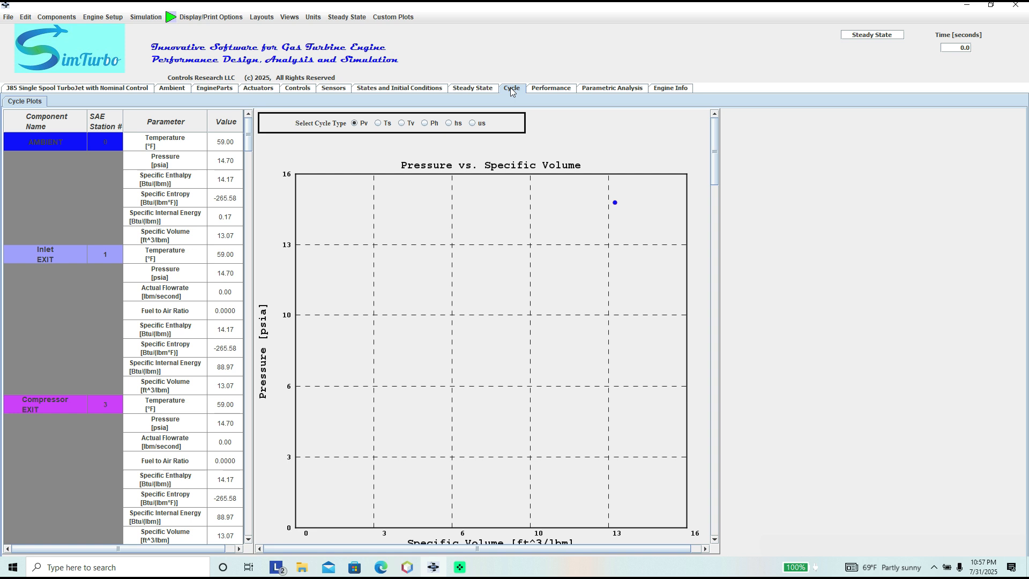
left_click(552, 88)
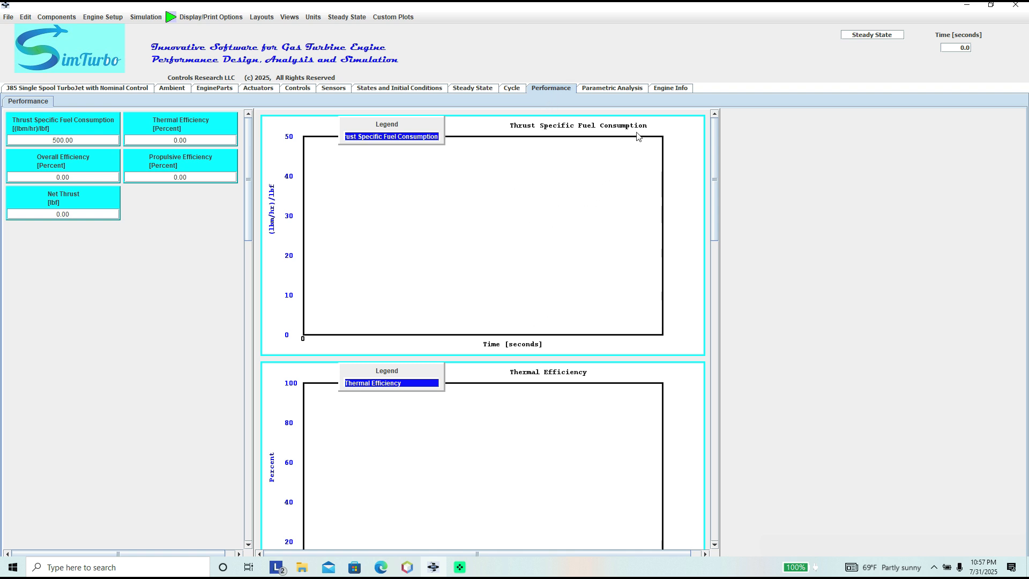
left_click(611, 89)
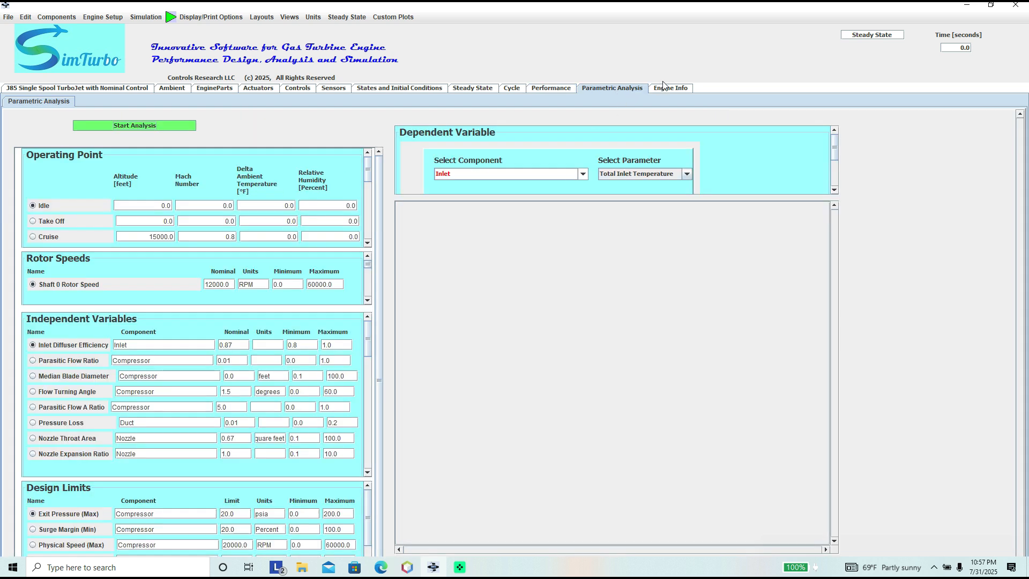
left_click(676, 91)
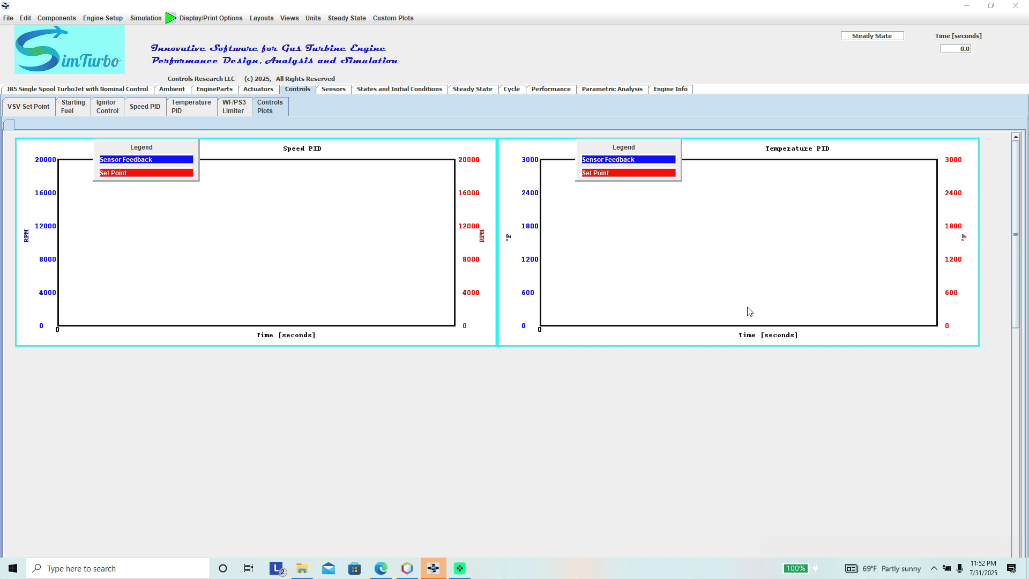
Start the engine simulation and check the ambient conditions and flight envelope while it runs.
left_click(170, 19)
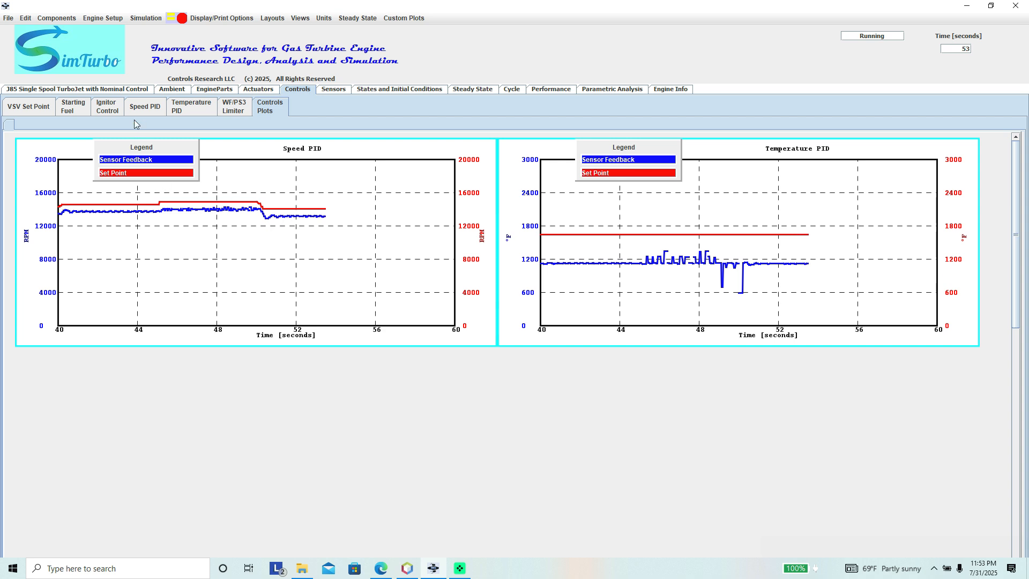
left_click(176, 90)
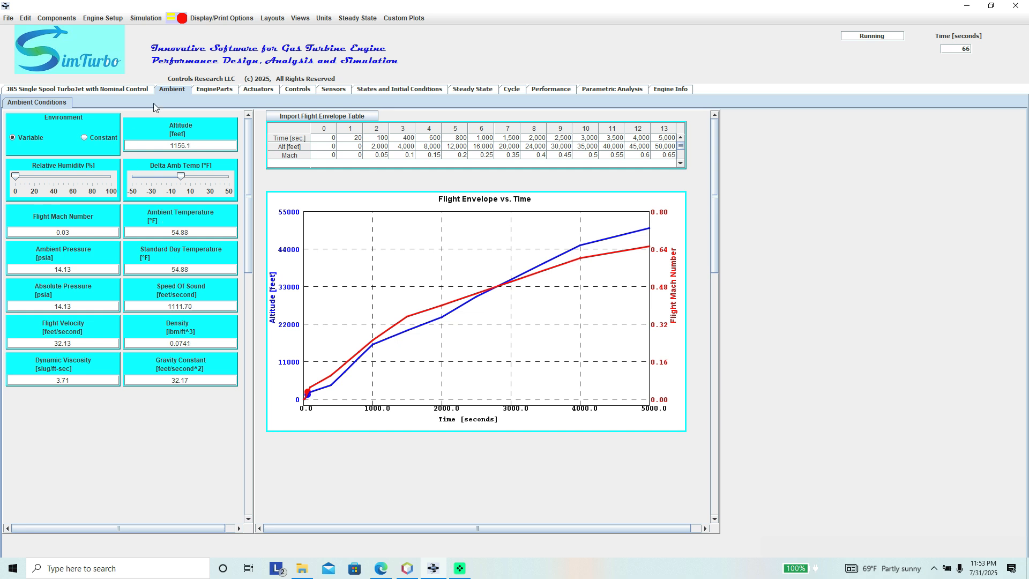
Examine the live inlet, compressor, combustor, turbine, duct, nozzle and torque starter data and graphs of the running engine.
left_click(211, 90)
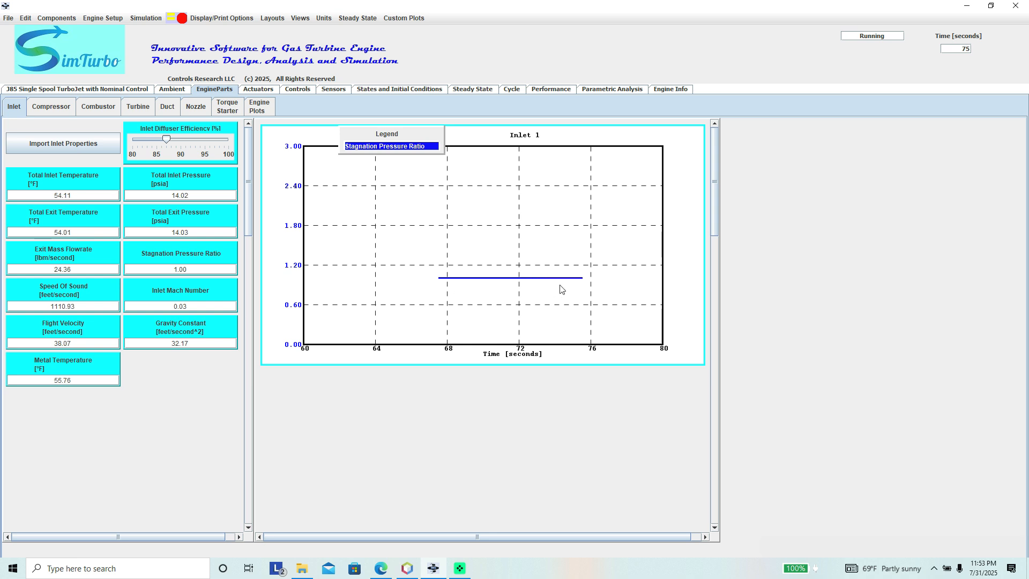
left_click(61, 109)
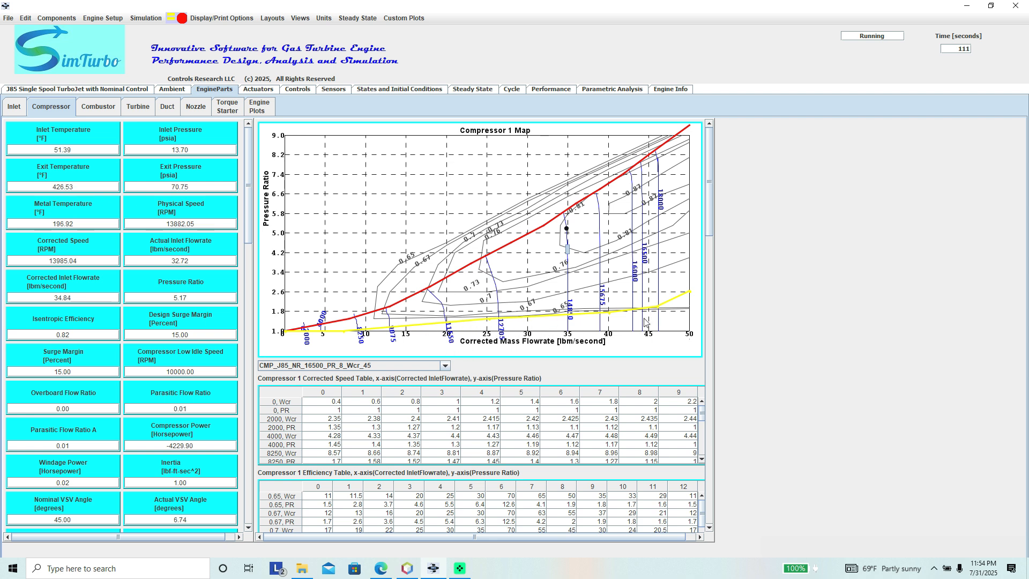
left_click(98, 107)
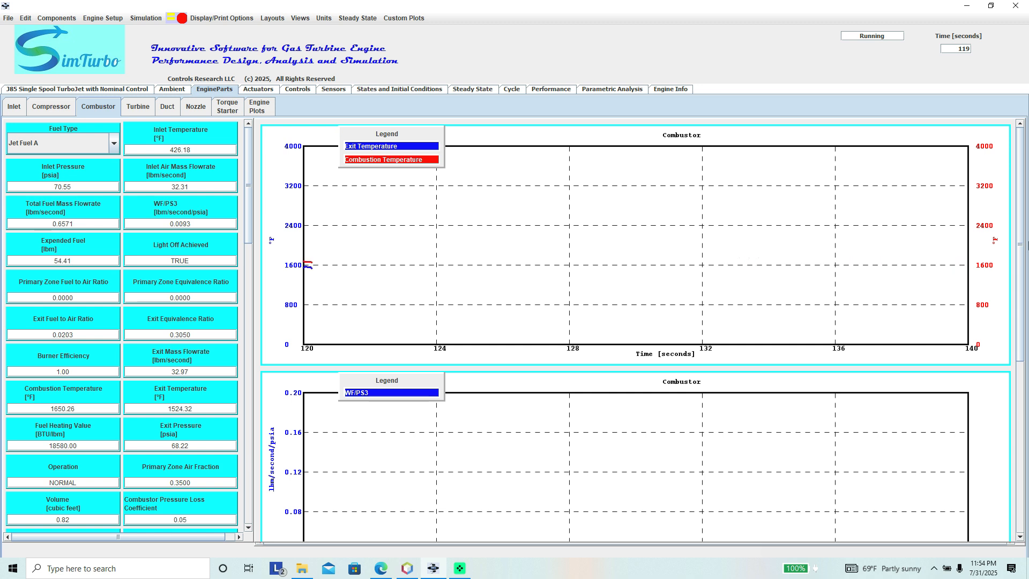
left_click_drag(1019, 220, 1022, 267)
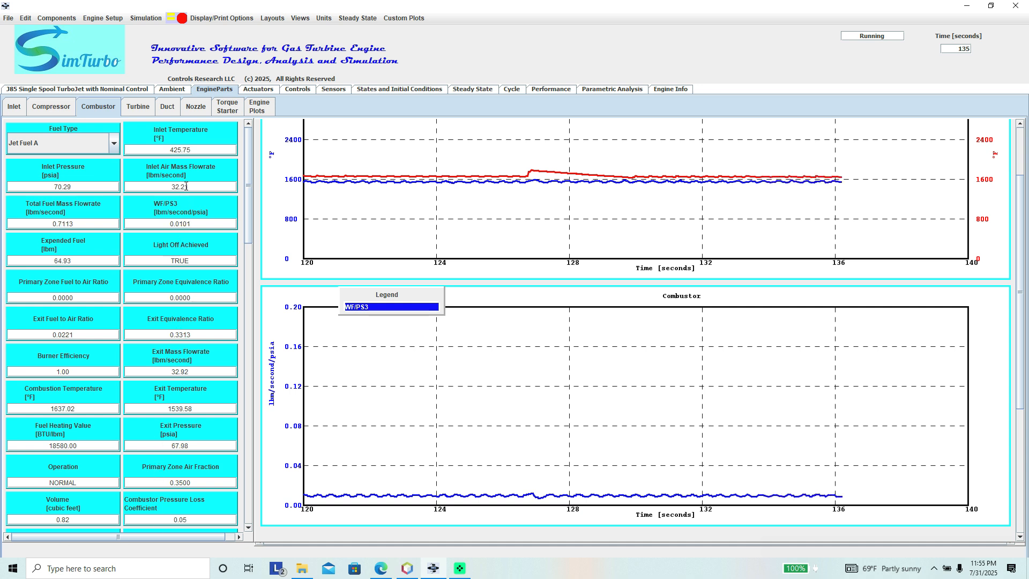
left_click(141, 107)
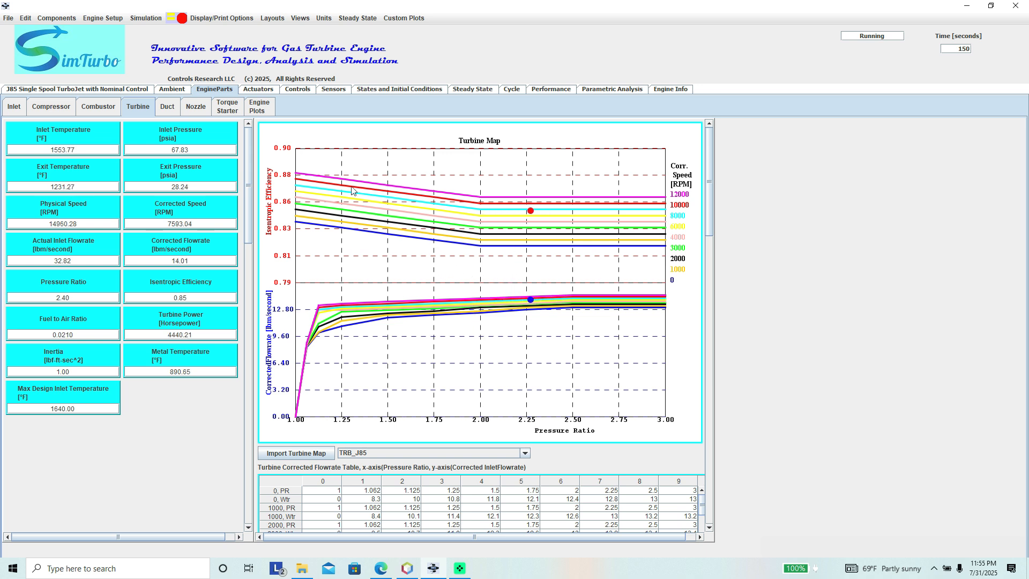
left_click(169, 110)
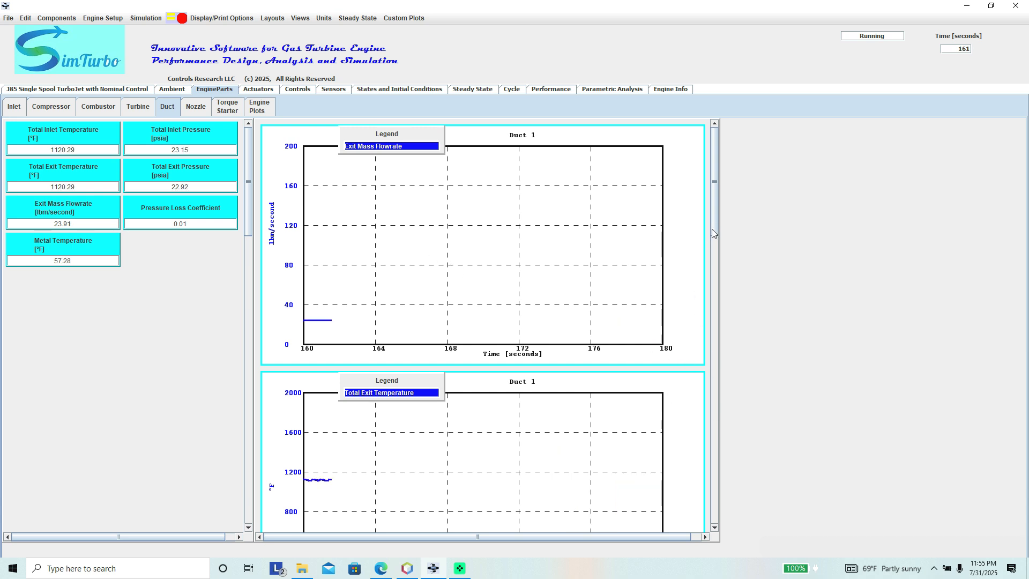
scroll(716, 231, "down", 3)
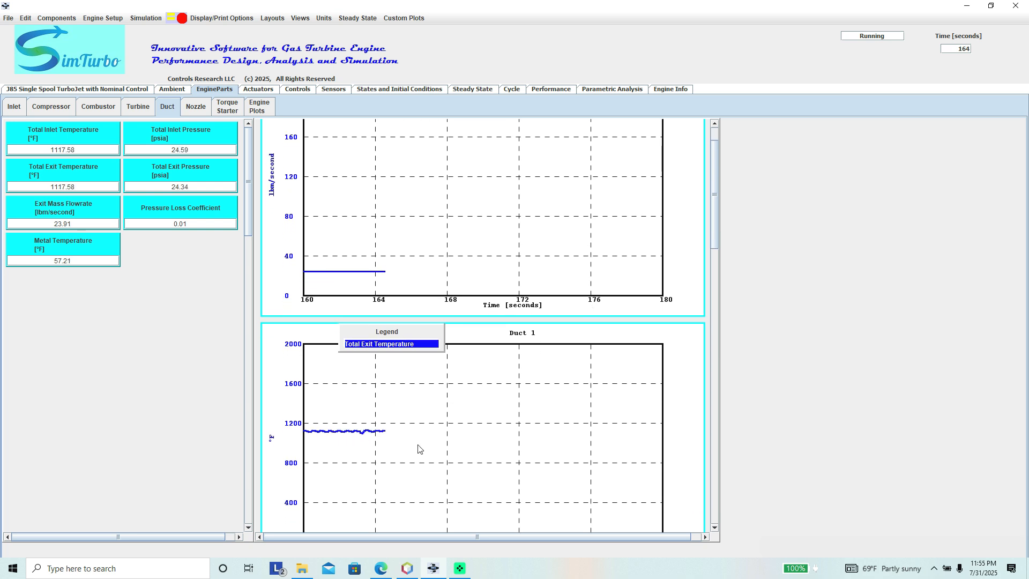
left_click(196, 109)
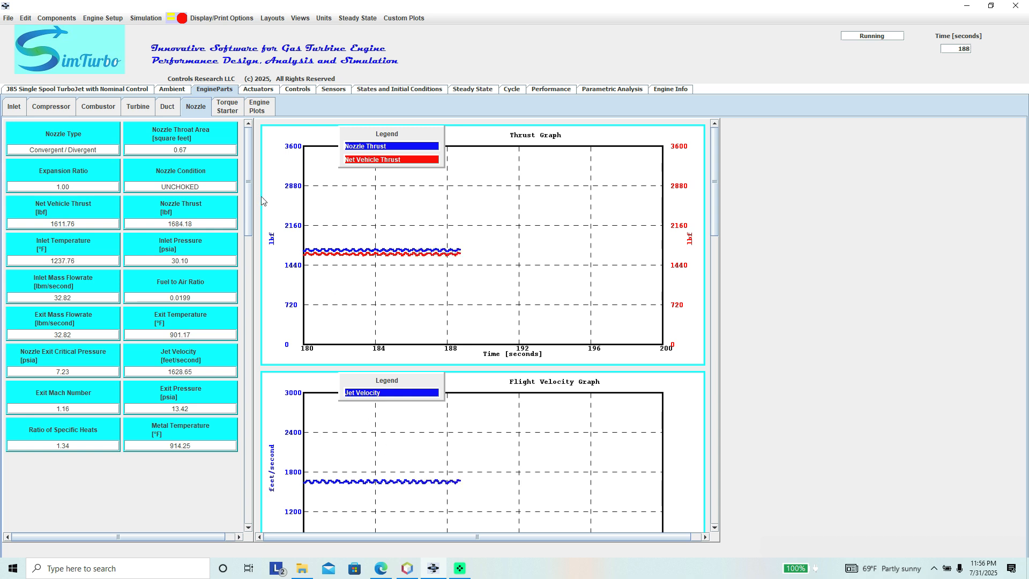
left_click(228, 110)
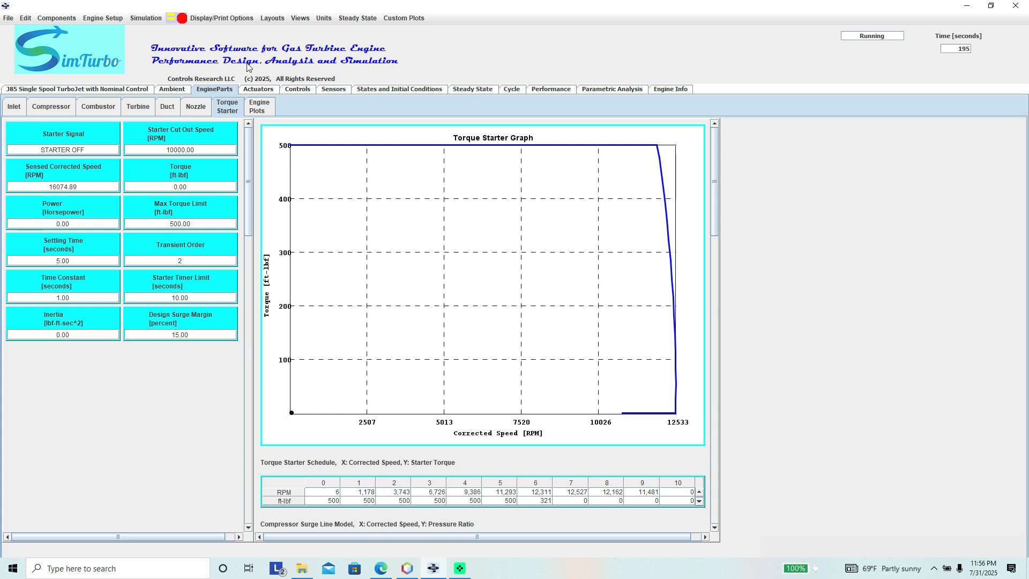
Look through the live pressure and temperature plots of all engine parts, from the inlet down to the duct and nozzle.
left_click(260, 110)
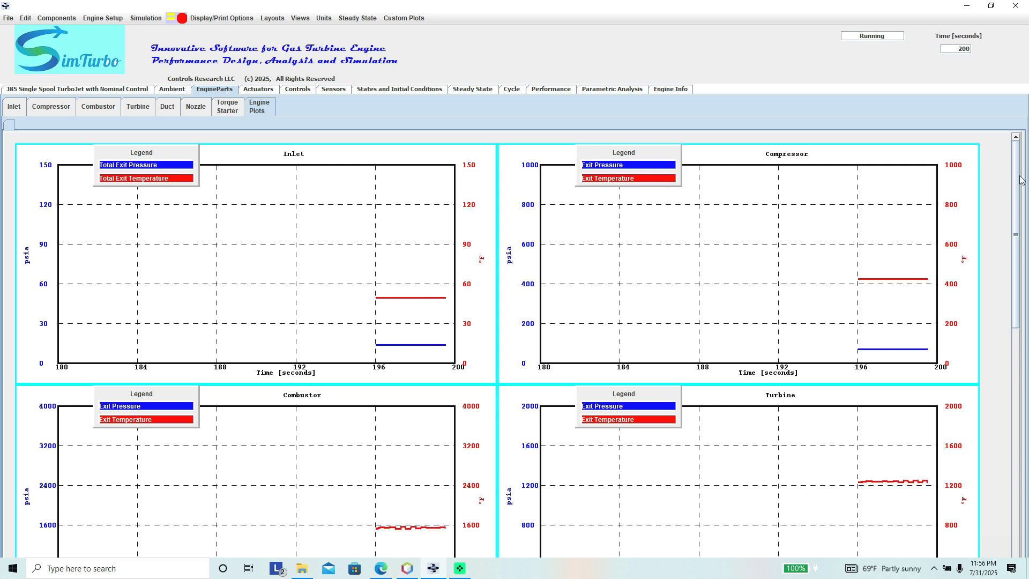
left_click_drag(1019, 177, 1022, 289)
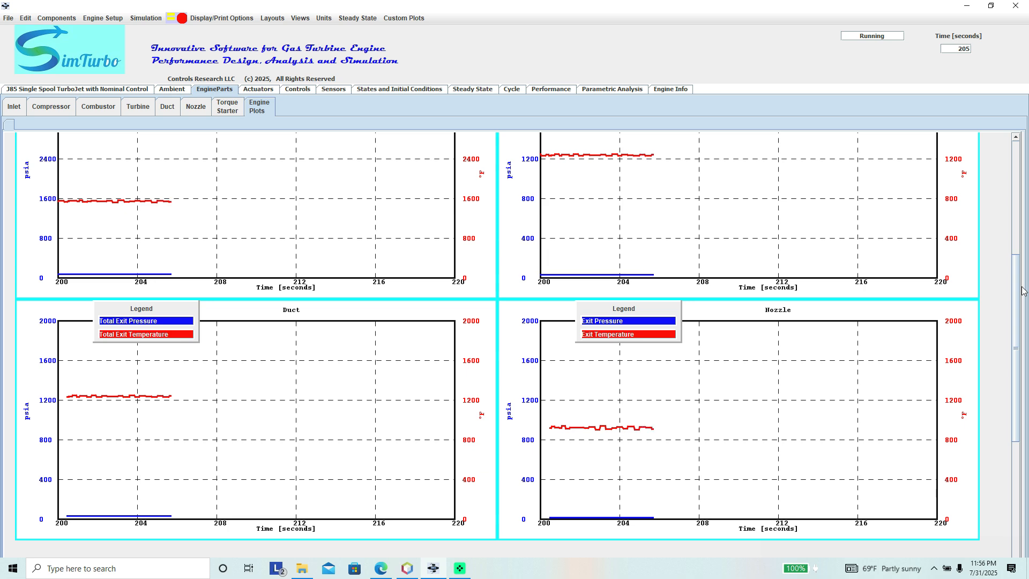
left_click_drag(1022, 286, 1016, 130)
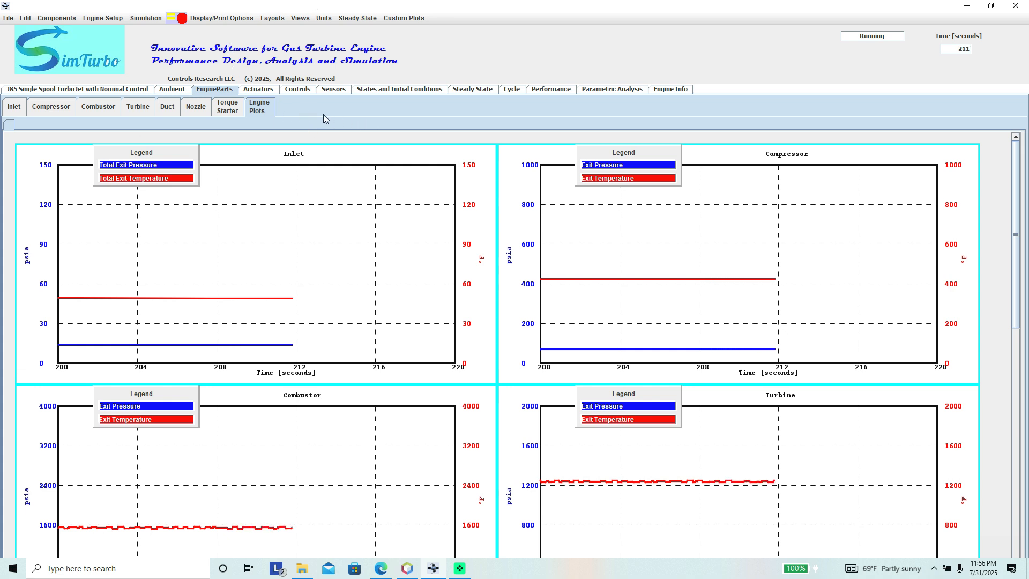
Examine the live characteristics of the speed, compressor inlet temperature, compressor exit and inlet pressure, and turbine exit temperature sensors.
left_click(334, 89)
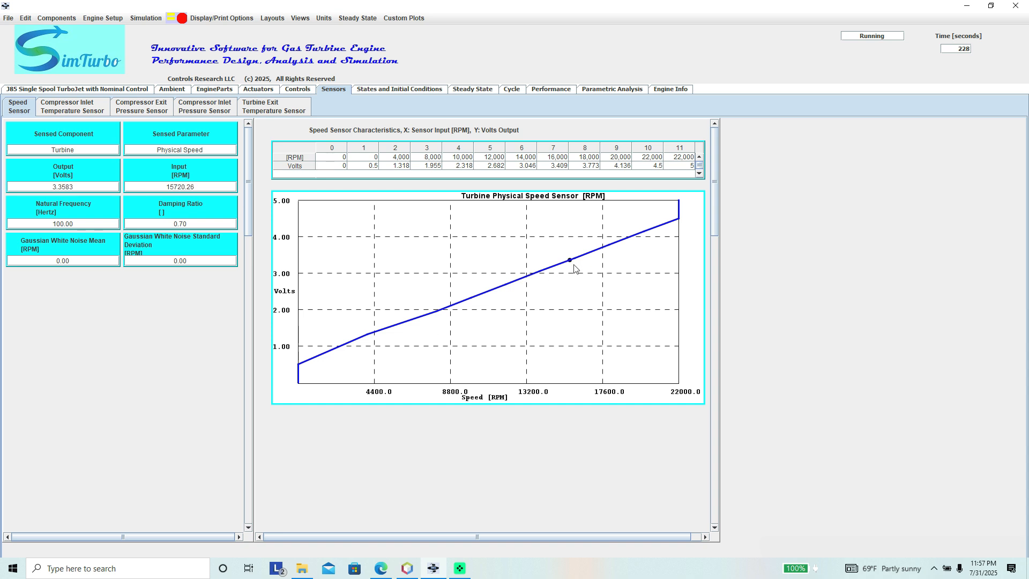
left_click(81, 110)
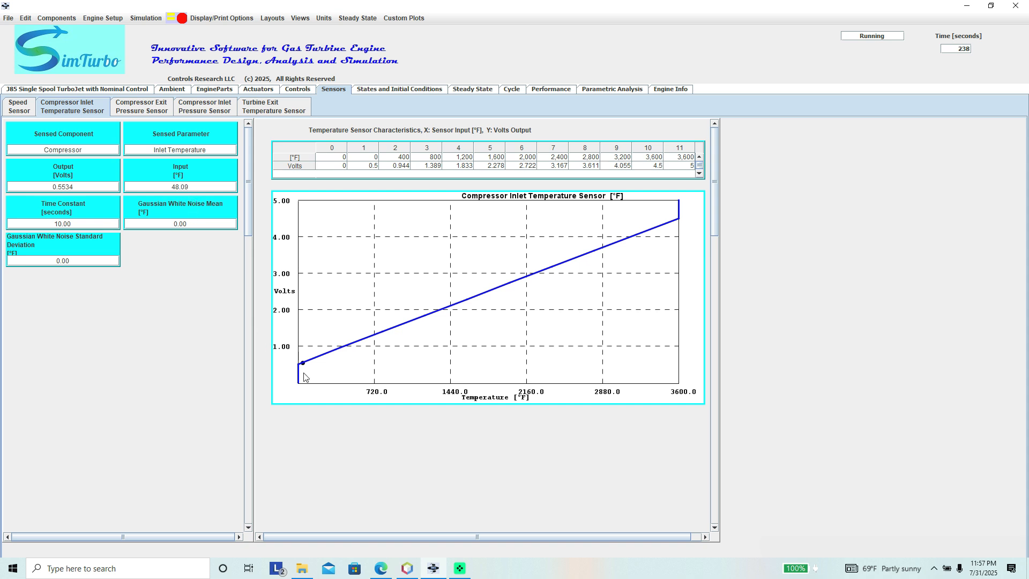
left_click(143, 111)
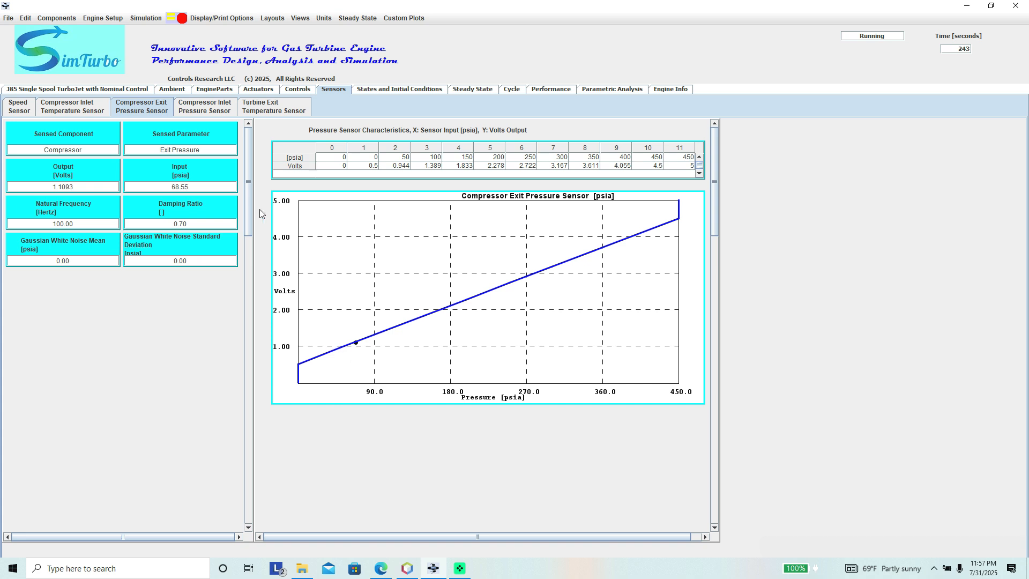
left_click(207, 109)
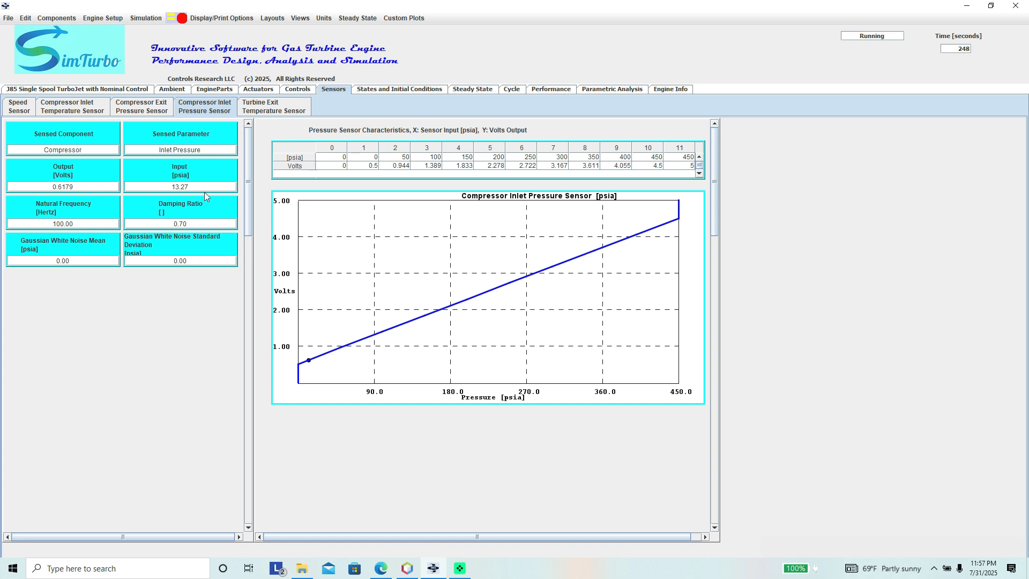
left_click(273, 109)
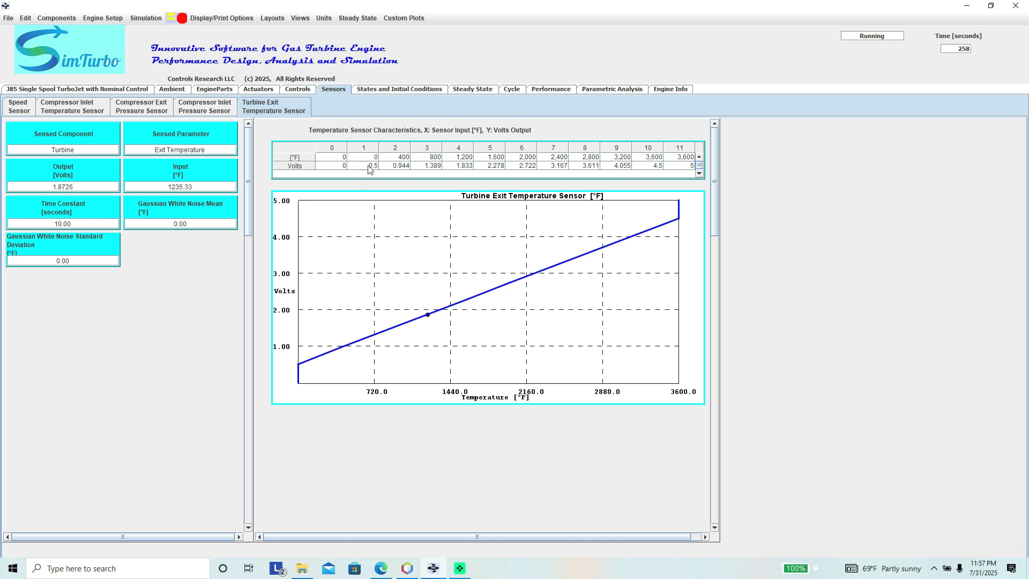
Check the live engine states with their initial conditions and the table of steady state operating points.
left_click(392, 90)
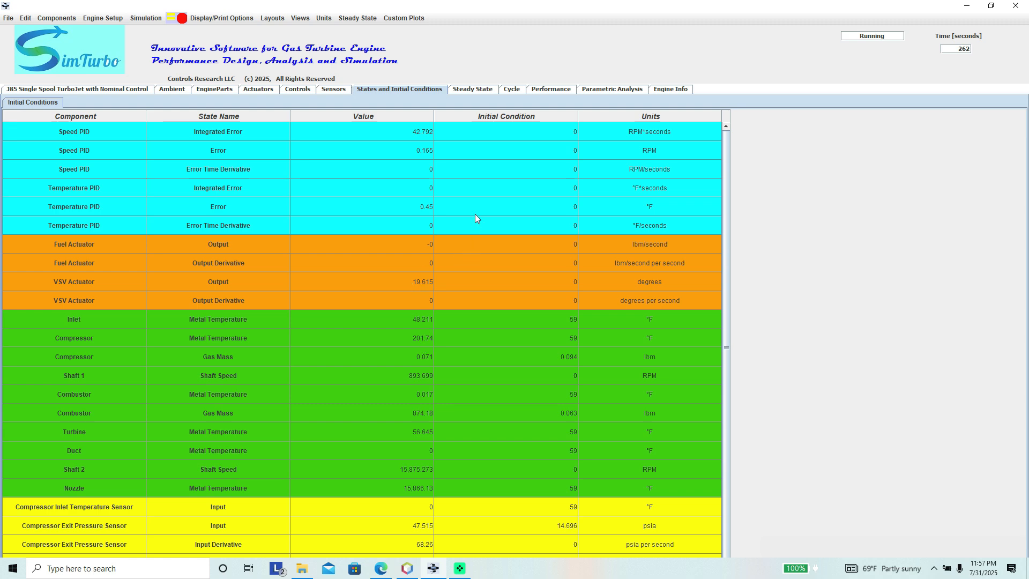
left_click(474, 90)
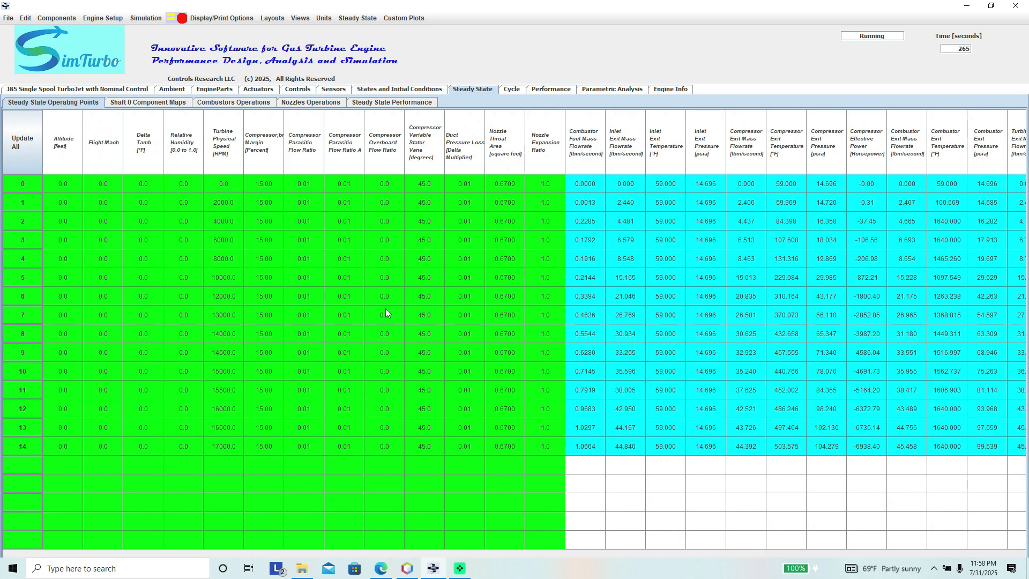
Examine the running engine's thermodynamic cycle in the Pv, Ts, Tv, Ph, hs and us plots.
left_click(511, 90)
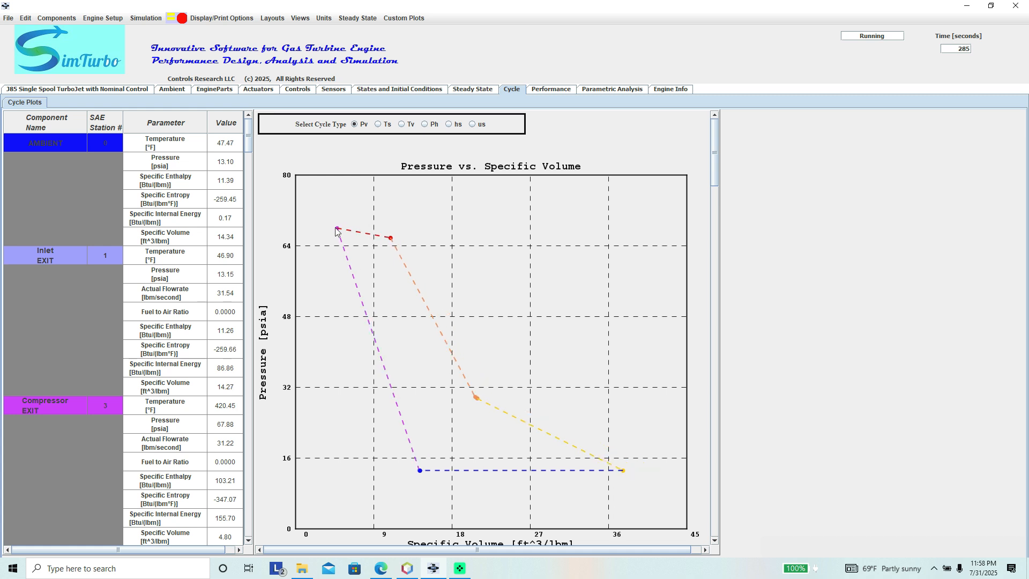
mouse_move(336, 230)
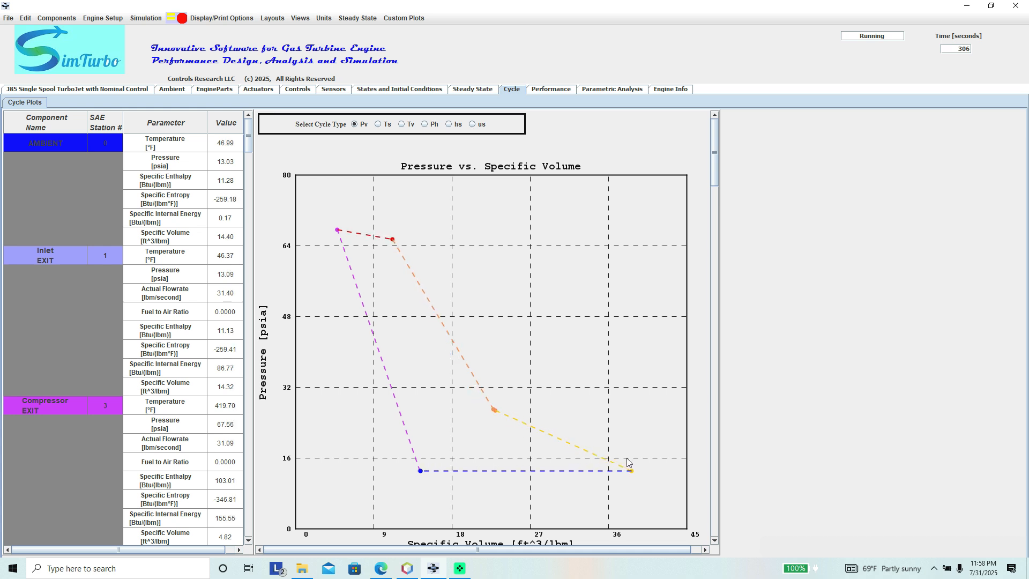
mouse_move(631, 474)
left_click(378, 125)
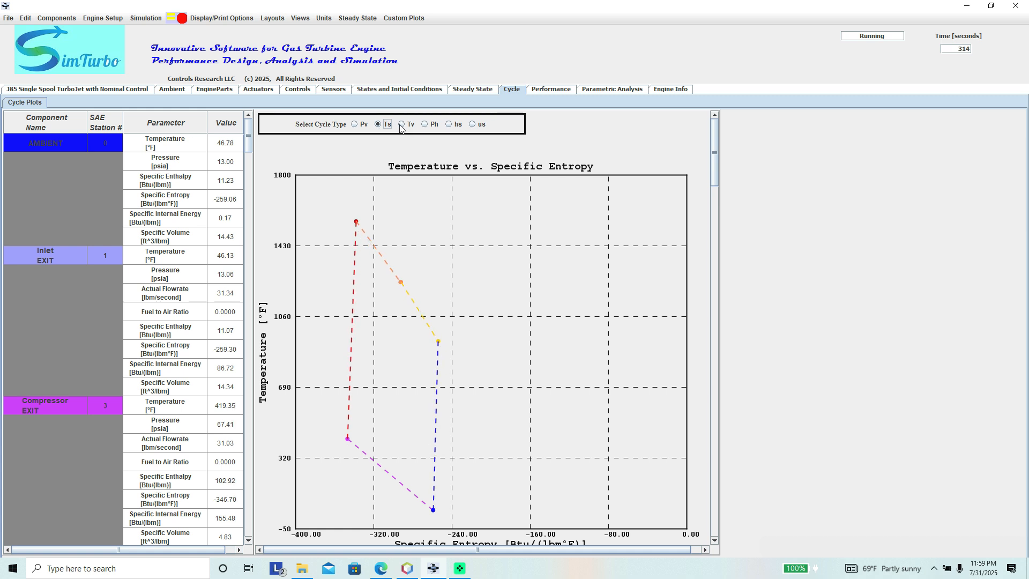
left_click(401, 124)
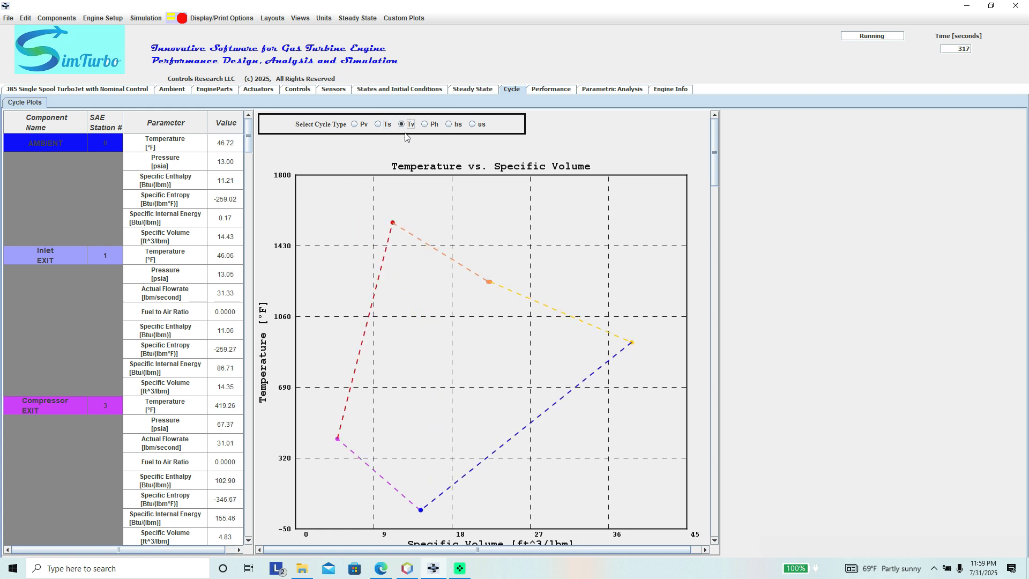
left_click(425, 125)
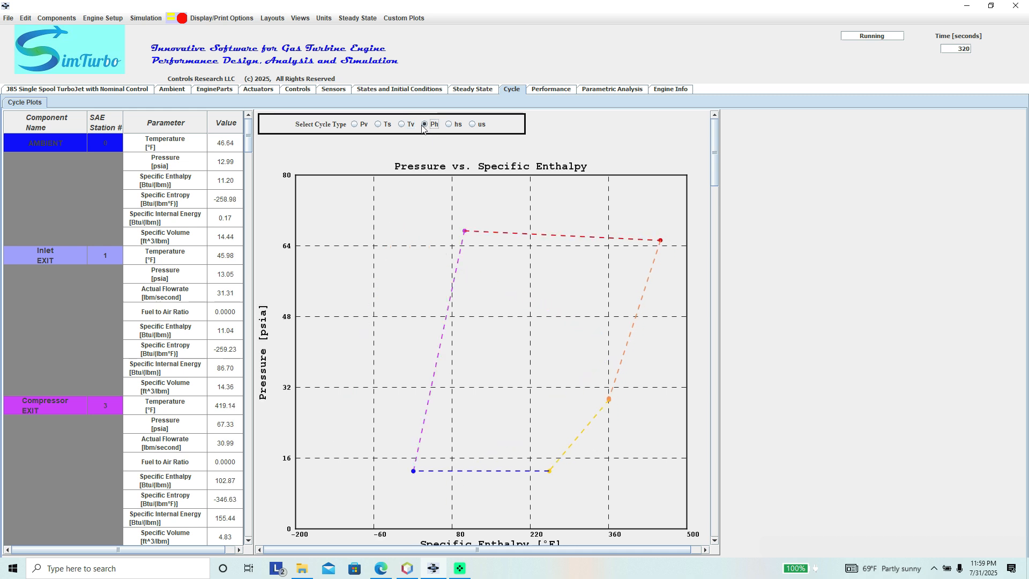
left_click(449, 124)
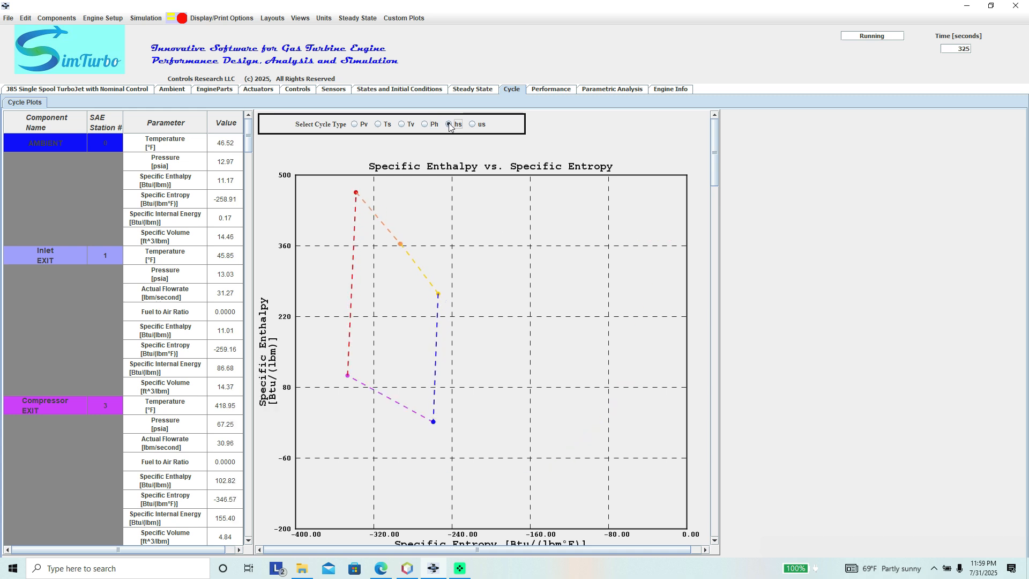
left_click(470, 124)
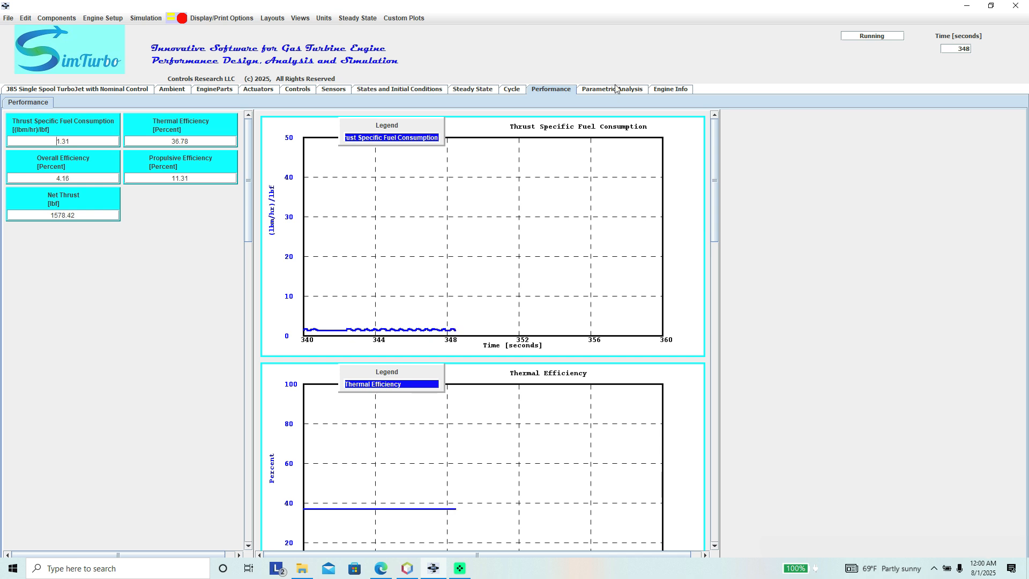
View the General Electric J85 engine description and the pictures of the engine and its aircraft.
left_click(667, 91)
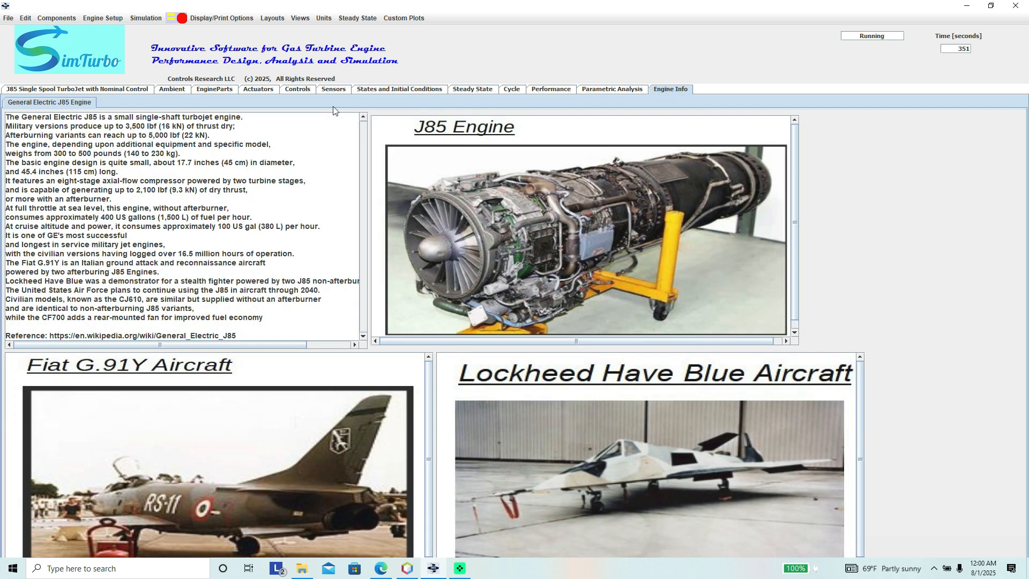